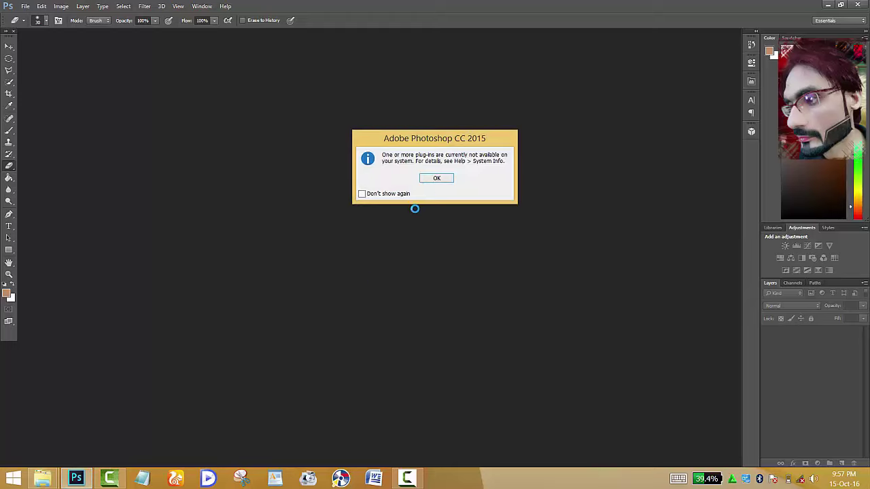
Dismiss the plug-in warning and open the red-top photo Amrita-Rao.jpg in Photoshop
left_click(437, 179)
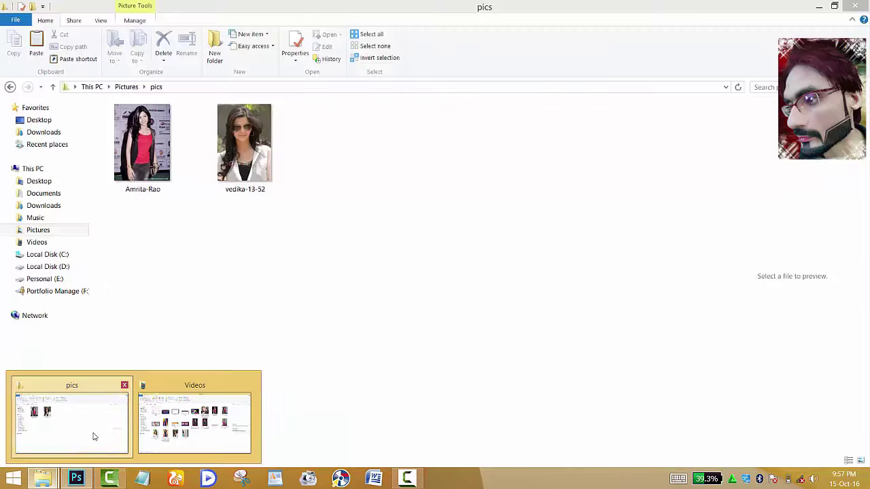
left_click(93, 437)
left_click(172, 160)
left_click(246, 160)
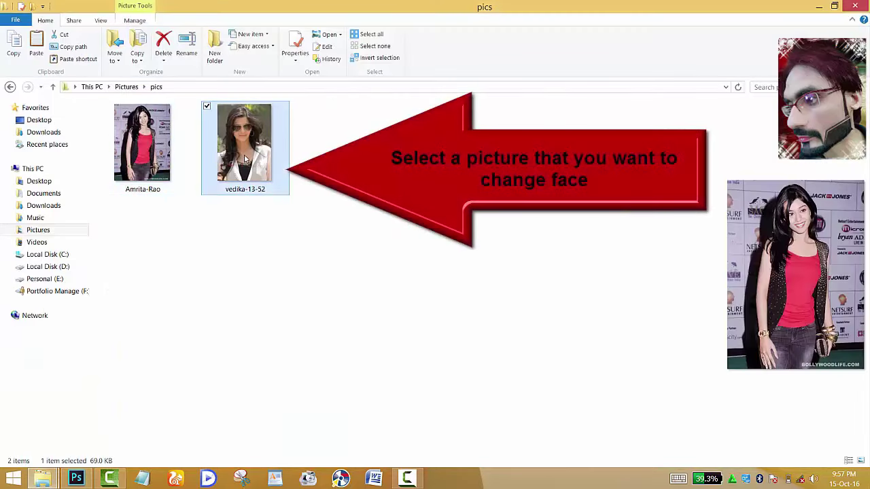
left_click_drag(136, 160, 149, 412)
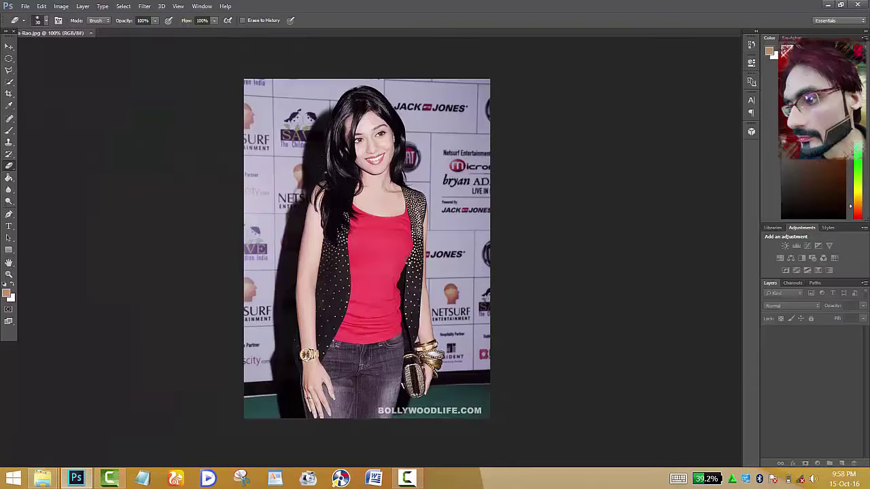
Zoom to 200% and copy an elliptical selection of the woman's head onto Layer 1
key("ctrl+plus")
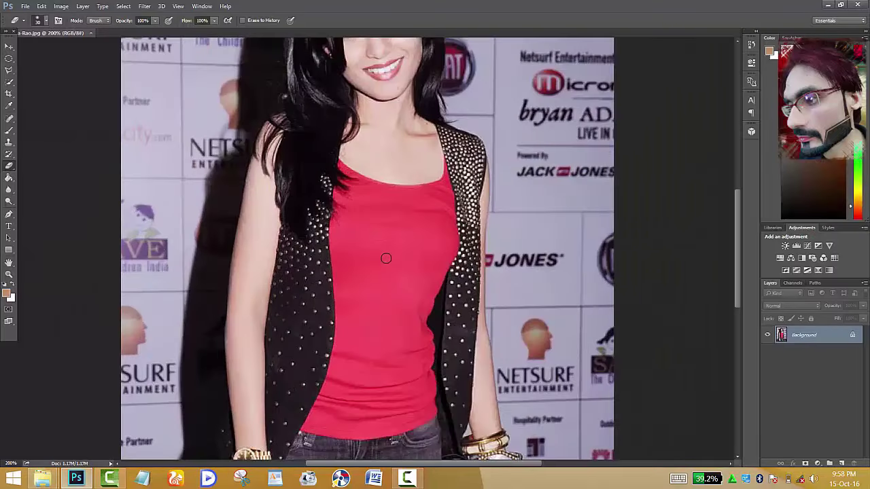
left_click_drag(402, 157, 379, 281)
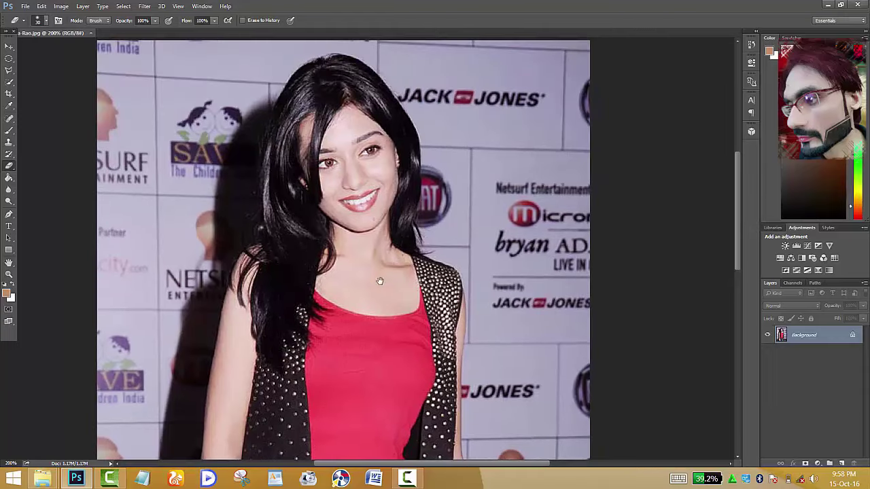
left_click(9, 58)
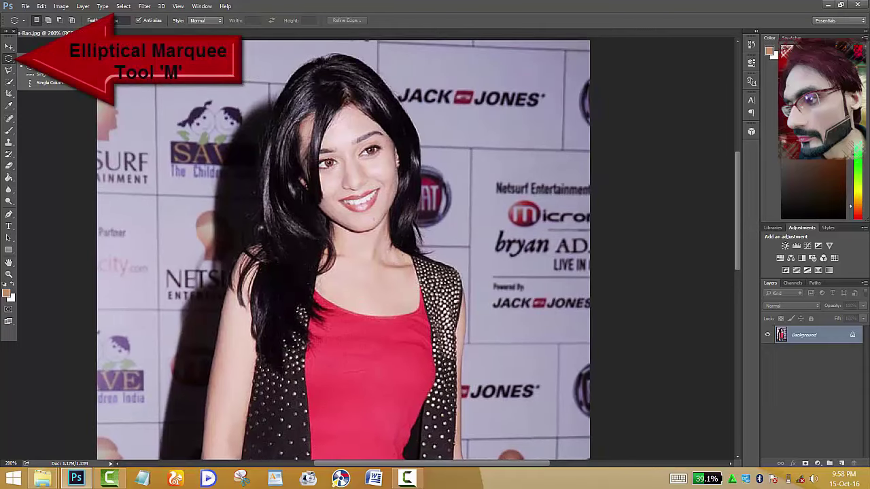
mouse_move(235, 42)
left_mouse_down()
mouse_move(465, 258)
mouse_move(465, 246)
left_mouse_up()
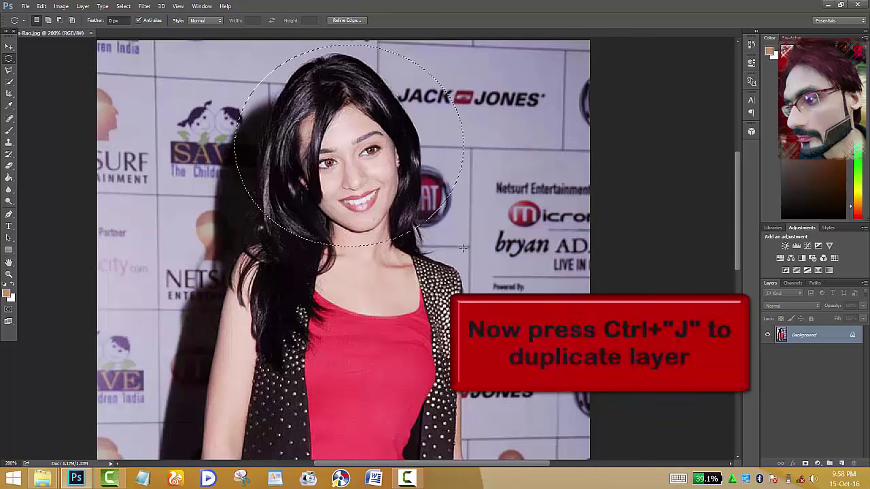
key("ctrl+j")
key("ctrl+t")
Rotate the copied head about 9° and nudge it slightly right
left_click_drag(476, 252, 460, 277)
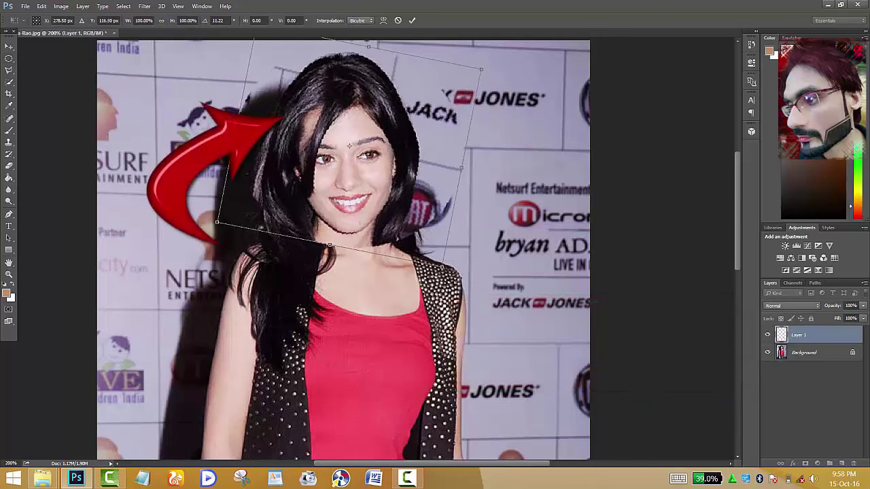
key("Right")
key("Right")
key("Right")
key("Right")
key("Right")
key("Right")
key("Right")
key("Right")
key("Right")
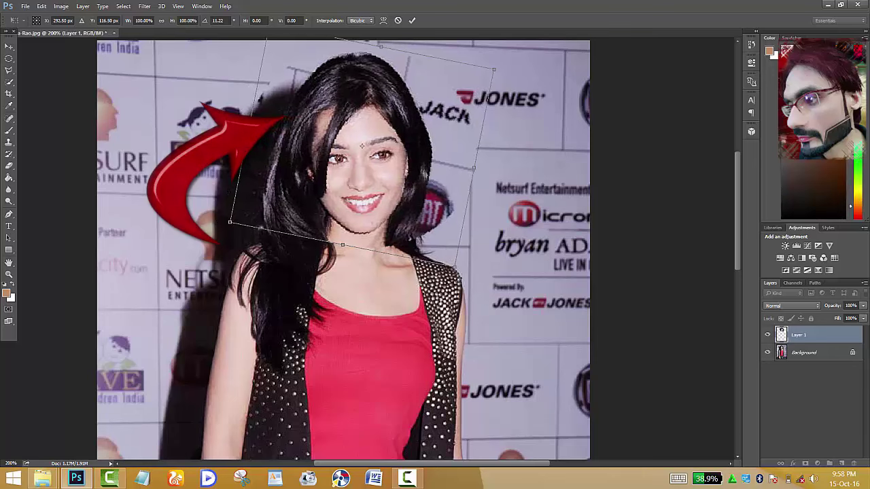
key("Escape")
Erase the copy's hard edges near the JONES banner and along the left hair
key("e")
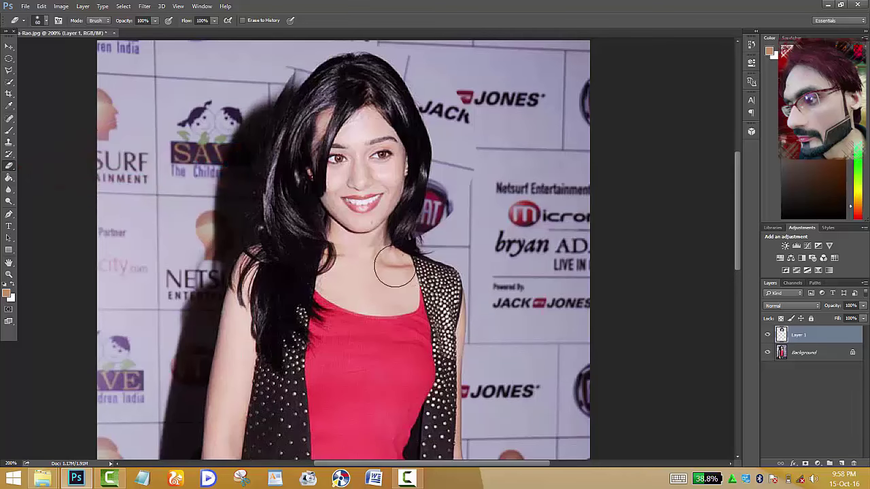
scroll(373, 259, "up", 2)
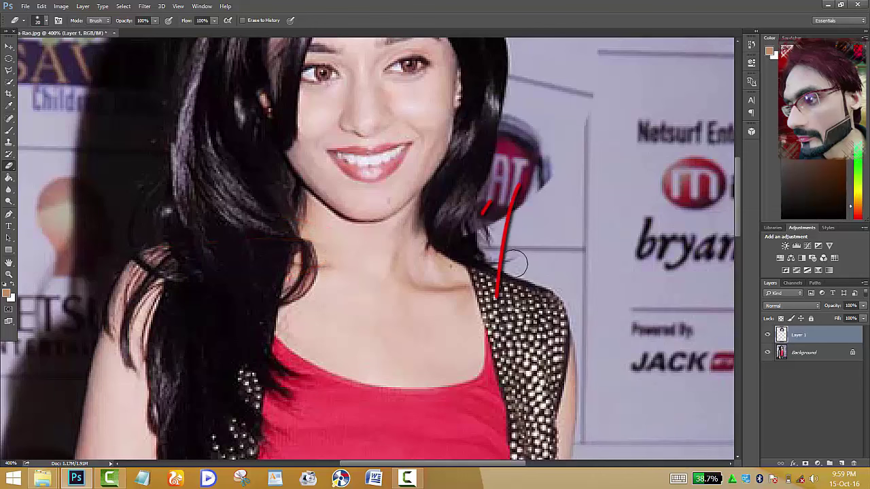
scroll(512, 299, "up", 5)
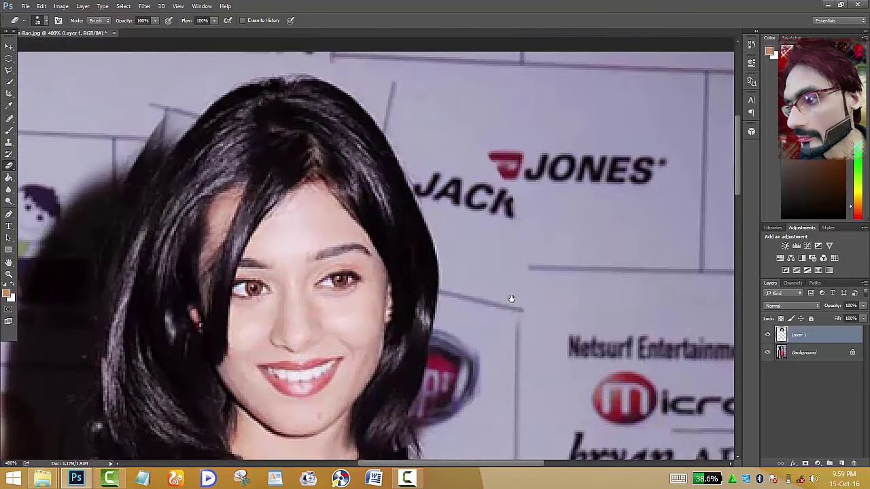
left_click_drag(454, 150, 439, 134)
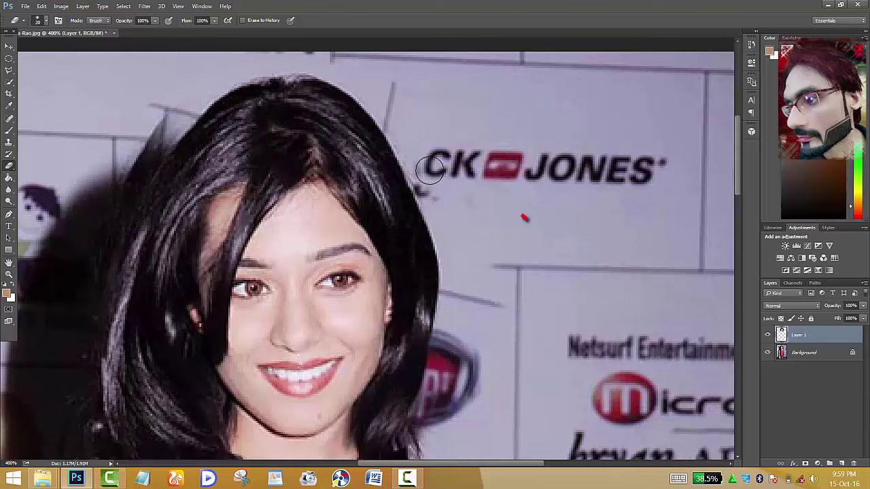
scroll(365, 70, "left", 5)
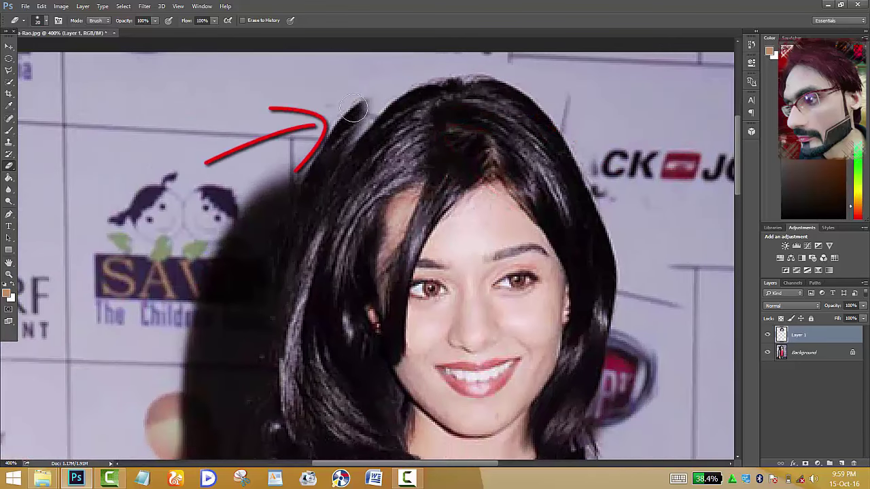
left_click_drag(353, 109, 330, 177)
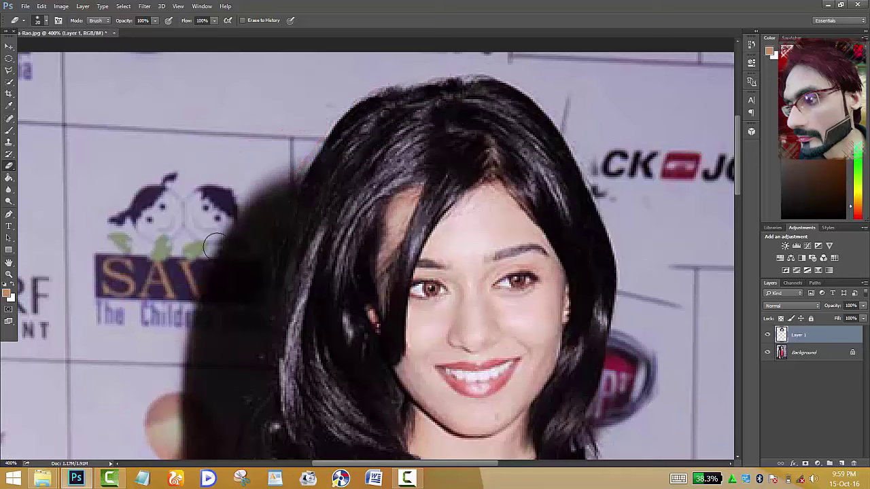
scroll(294, 373, "down", 5)
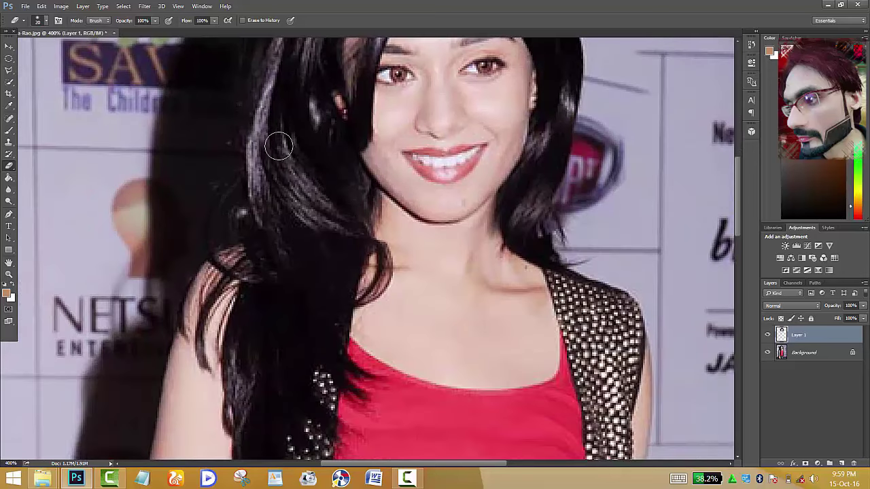
scroll(323, 223, "down", 2)
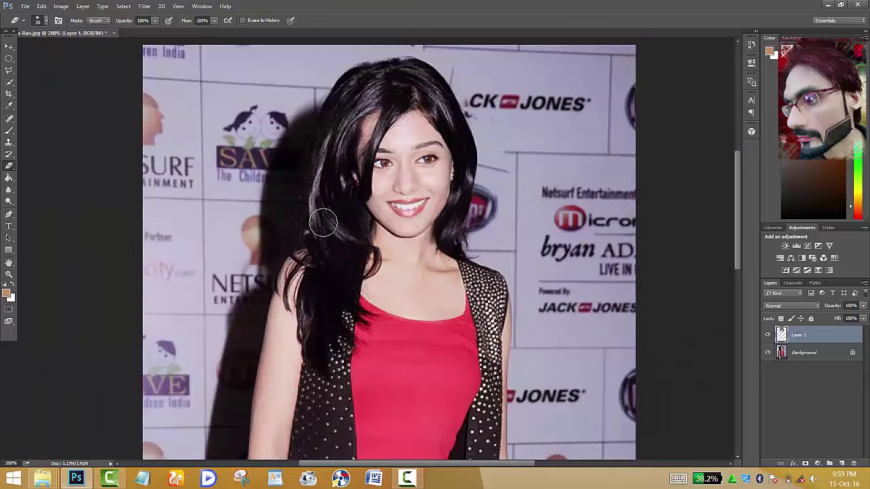
Rename the Background to Layer 0 and merge Layer 1 down into it
double_click(794, 352)
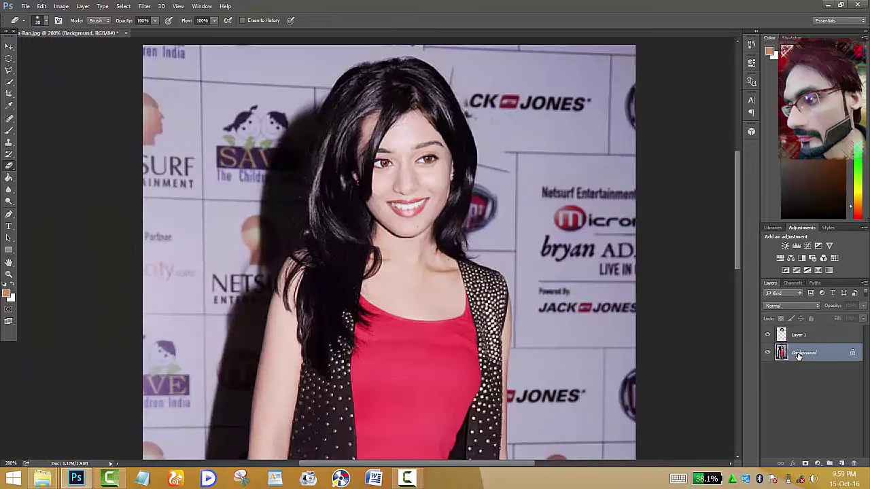
left_click(511, 154)
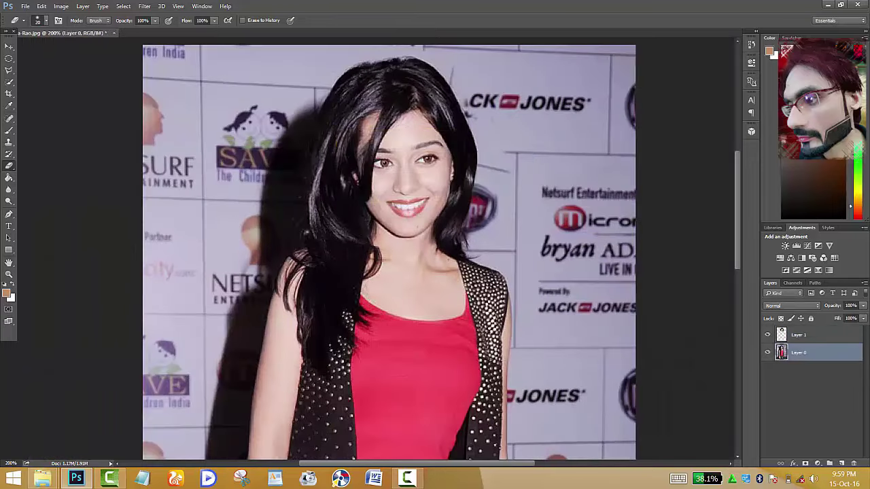
left_click(800, 336)
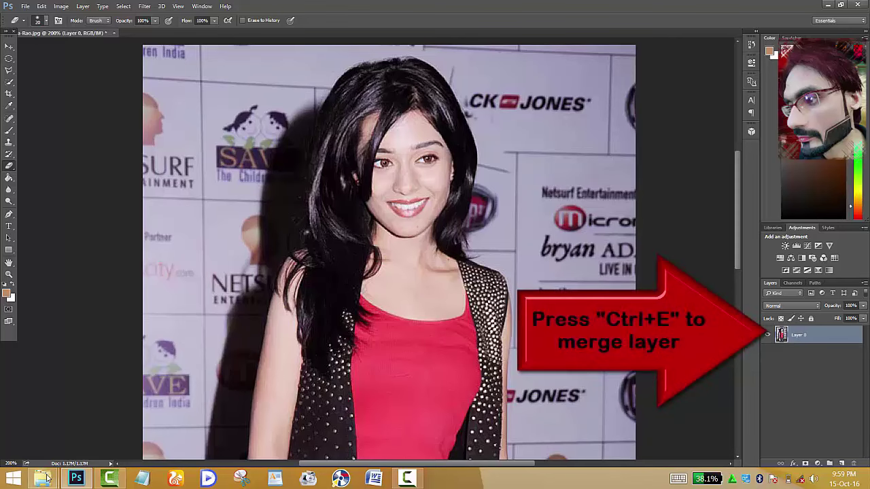
Place the vedika-13-52 sunglasses photo as a new layer, moved down about 86 px
left_click(68, 425)
left_click(255, 175)
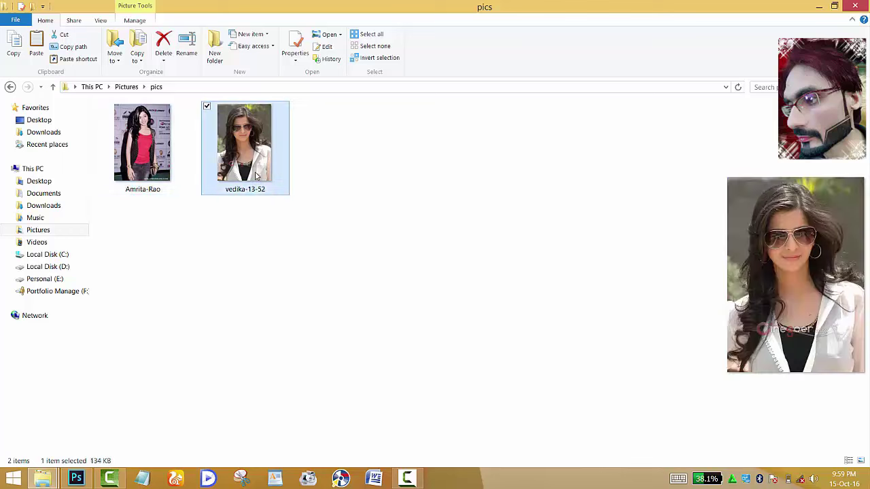
left_click_drag(251, 141, 363, 300)
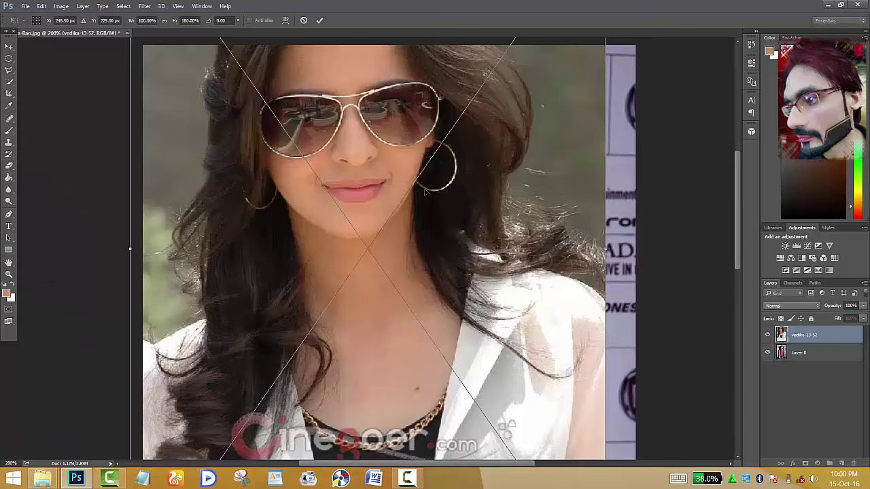
left_click_drag(431, 196, 455, 288)
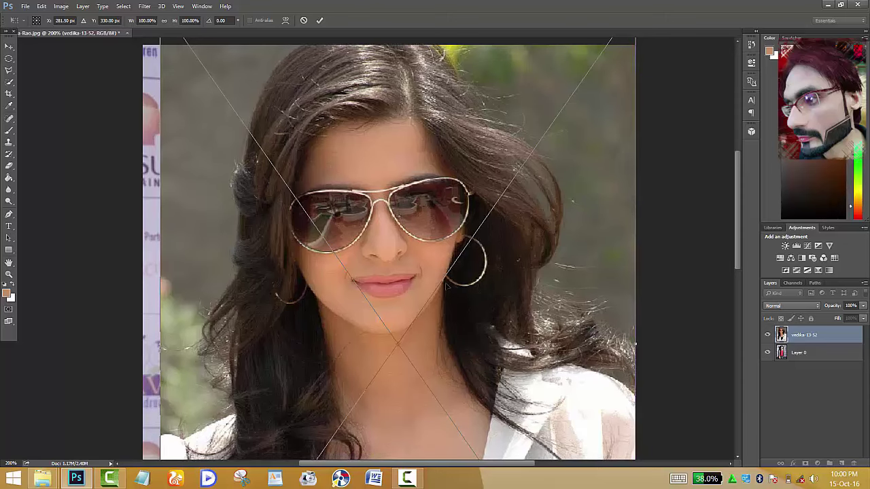
key("ctrl+minus")
left_click_drag(435, 204, 435, 263)
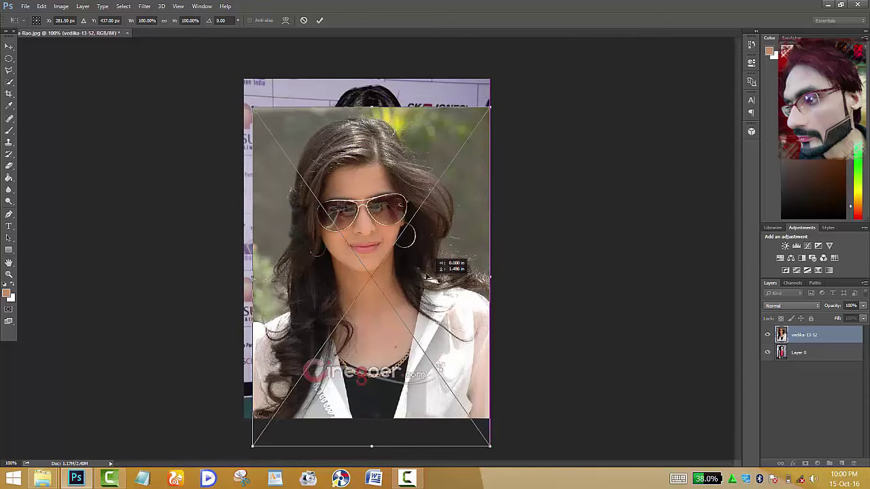
key("Return")
key("e")
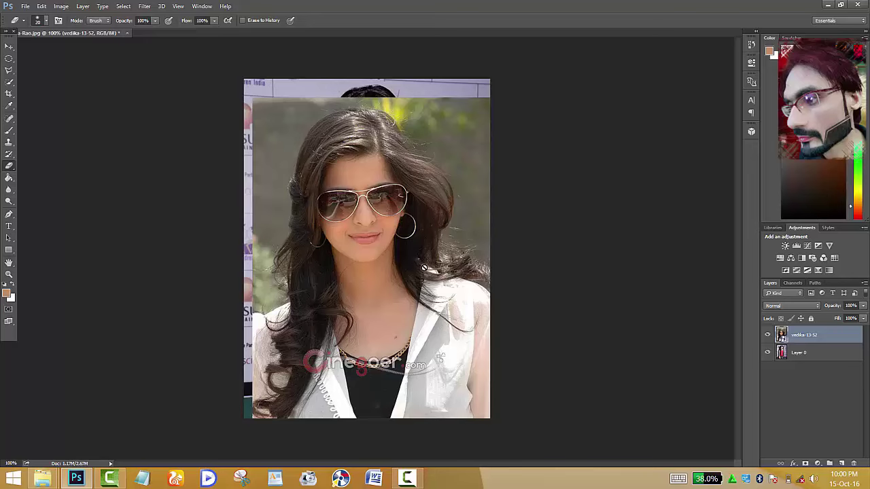
left_click(424, 269)
Rasterize the sunglasses photo, copy an oval of her head, and delete the full photo layer
left_click(430, 185)
key("m")
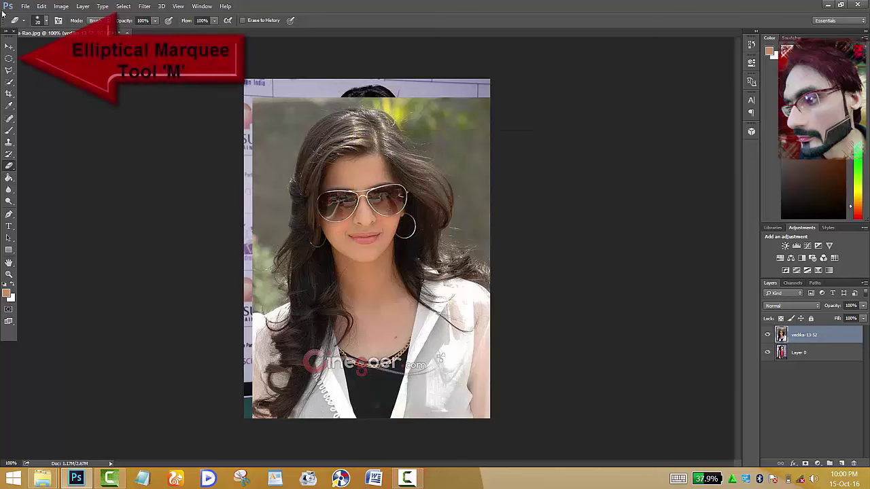
right_click(9, 58)
mouse_move(274, 102)
left_mouse_down()
mouse_move(455, 318)
mouse_move(459, 351)
left_mouse_up()
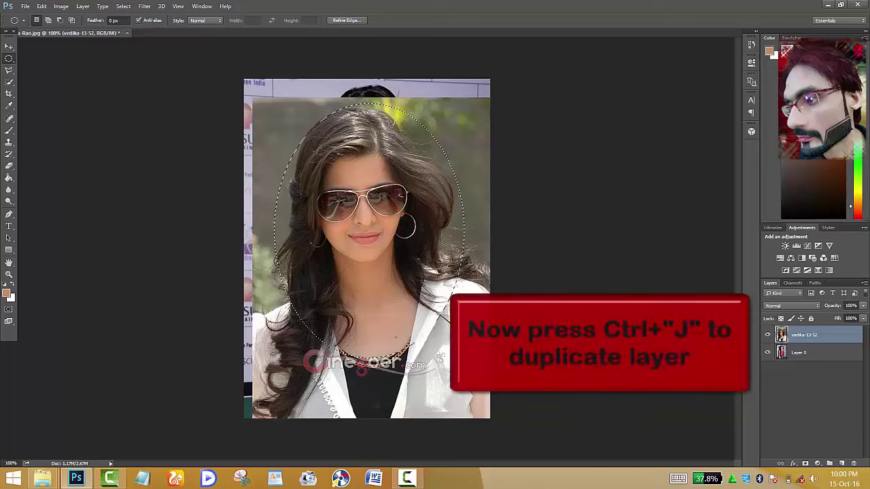
key("ctrl+j")
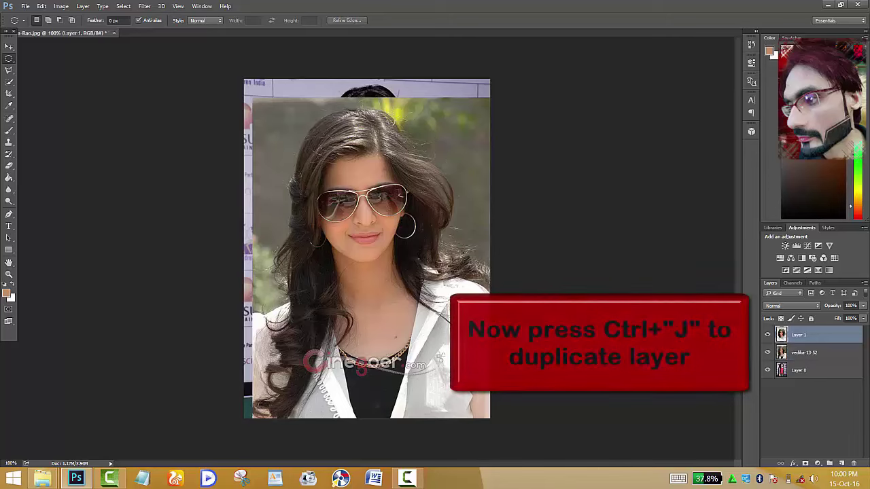
left_click(805, 354)
key("Delete")
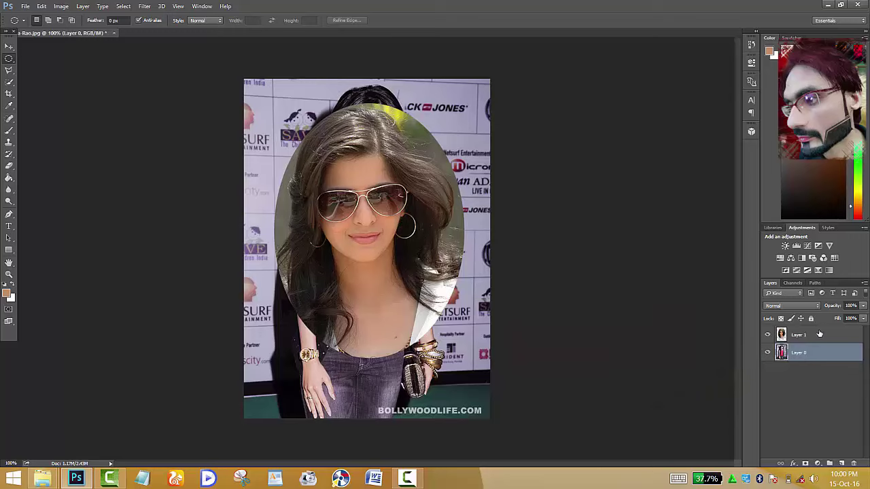
Scale the oval head on Layer 1 down and move it onto the woman's head
left_click(820, 334)
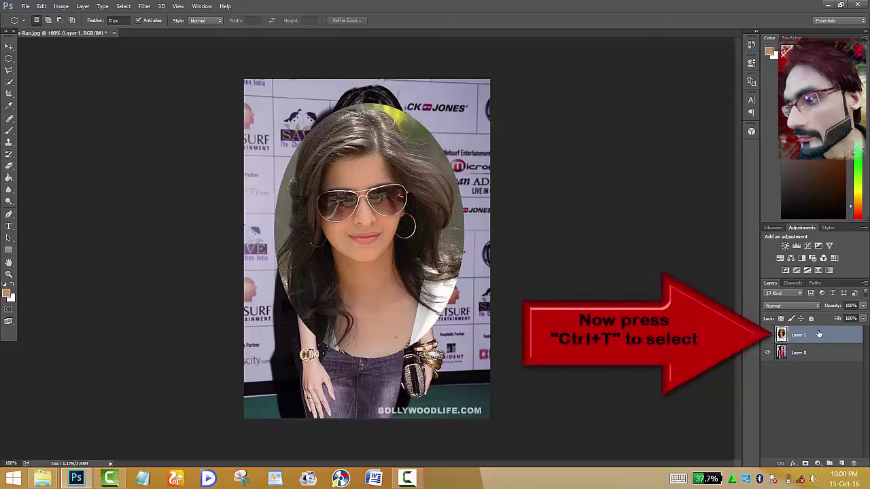
key("ctrl+t")
left_click_drag(273, 361, 352, 243)
left_click_drag(408, 192, 380, 176)
key("Return")
key("ctrl+plus")
key("ctrl+plus")
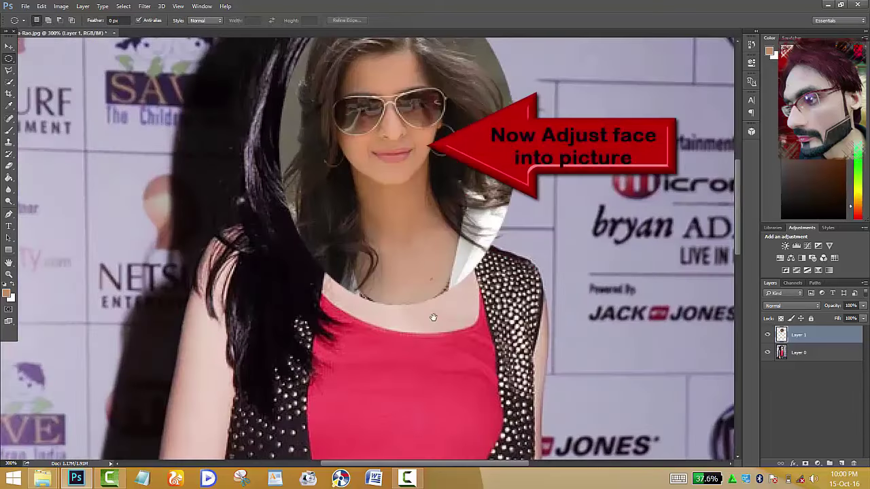
Lower Layer 1 opacity and enlarge the face to about 113%, shifting it up and right
left_click_drag(433, 317, 408, 418)
key("ctrl+t")
key("6")
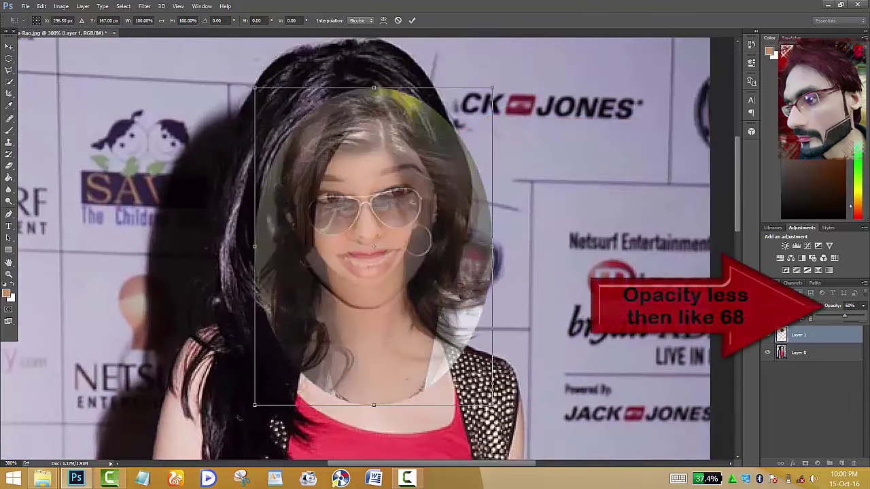
left_click_drag(239, 417, 208, 449)
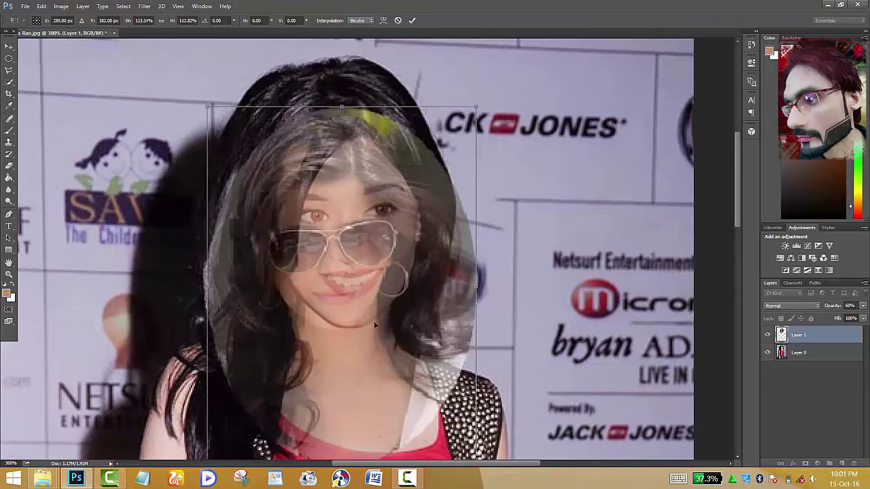
left_click_drag(374, 325, 394, 288)
left_click_drag(493, 429, 510, 449)
left_click_drag(225, 242, 219, 241)
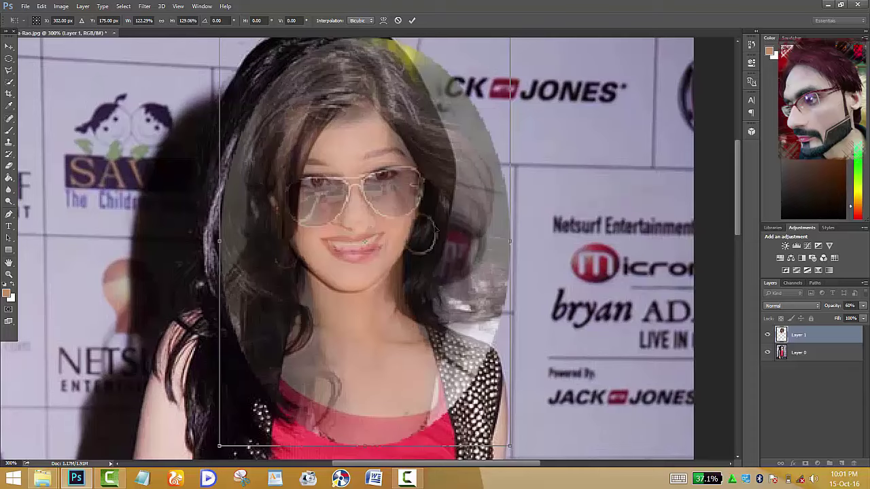
Stretch the face taller and wider to about 127% × 138%, then restore 100% opacity
left_click_drag(364, 41, 364, 74)
left_click_drag(383, 245, 384, 138)
left_click_drag(362, 390, 362, 401)
left_click_drag(217, 175, 211, 180)
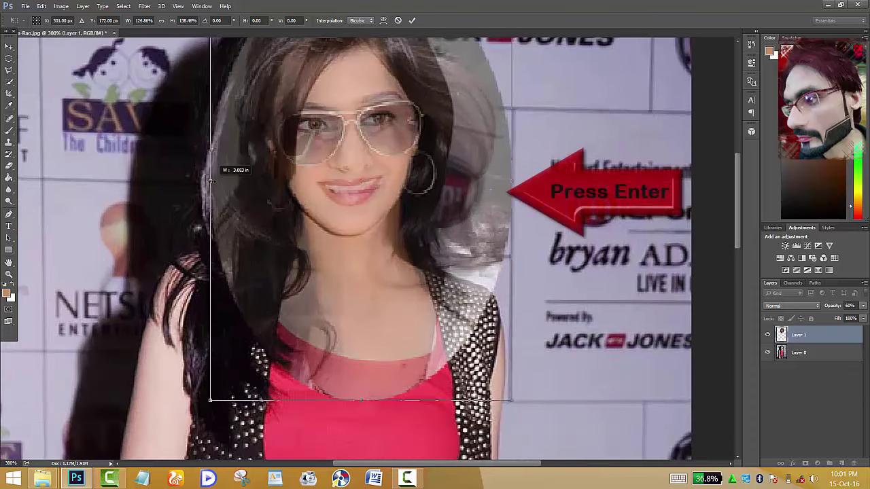
key("Return")
mouse_move(863, 306)
left_mouse_down()
mouse_move(852, 319)
mouse_move(862, 319)
left_mouse_up()
Erase the face oval's edges along the left and right hair on Layer 1
key("e")
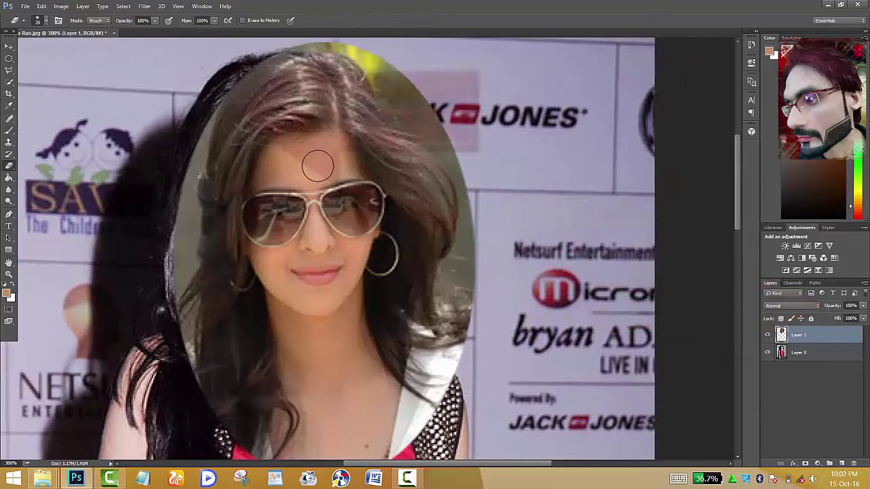
left_click_drag(222, 89, 234, 438)
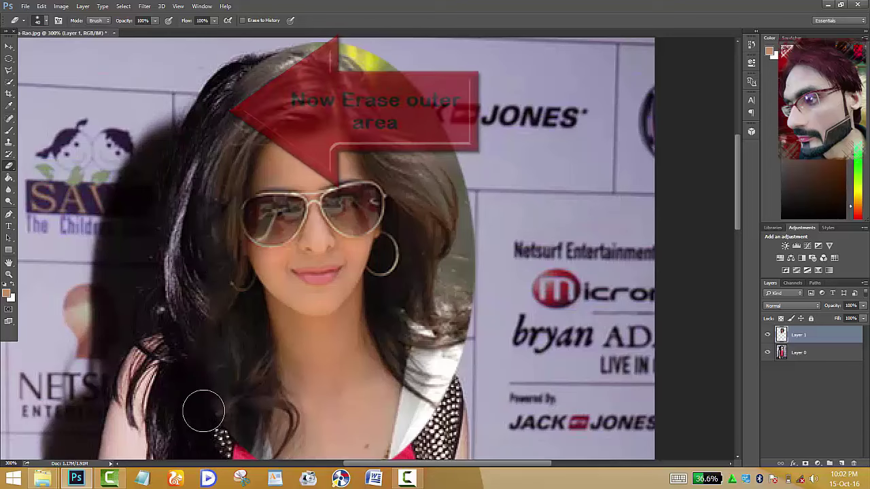
scroll(234, 435, "down", 5)
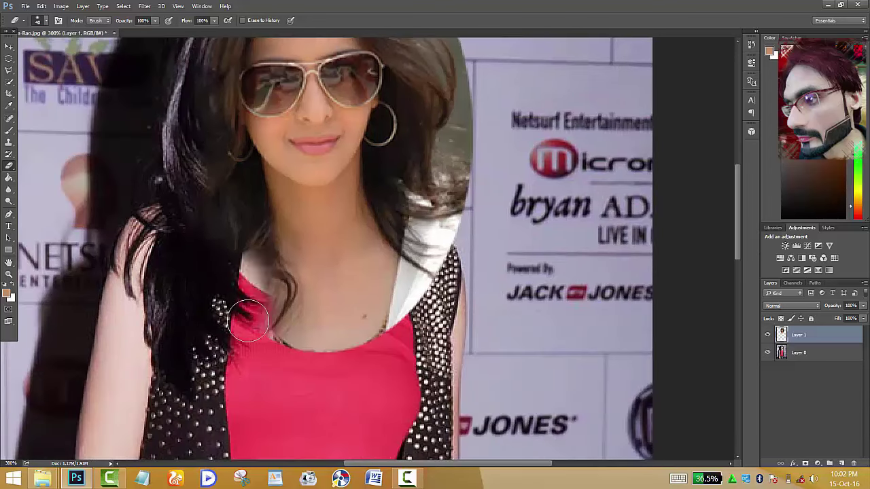
mouse_move(292, 359)
left_mouse_down()
mouse_move(436, 216)
mouse_move(368, 338)
mouse_move(377, 159)
mouse_move(252, 45)
left_mouse_up()
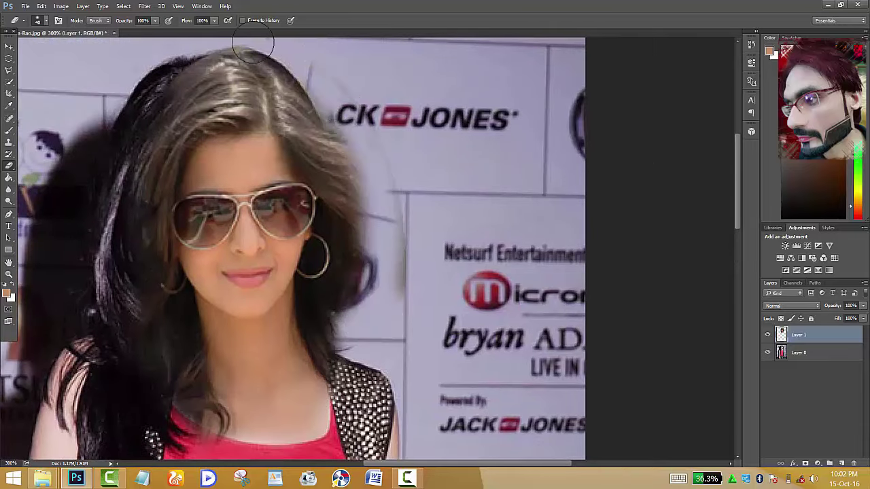
mouse_move(396, 191)
left_mouse_down()
mouse_move(367, 258)
mouse_move(365, 314)
left_mouse_up()
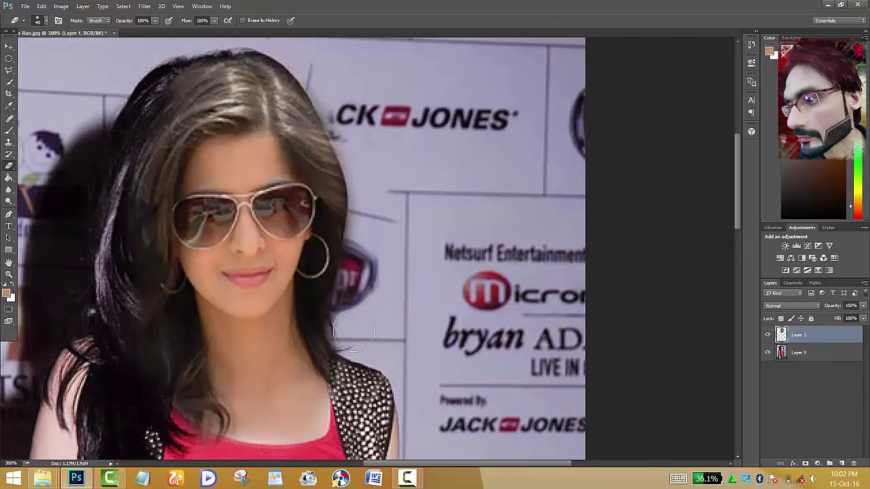
key("ctrl+minus")
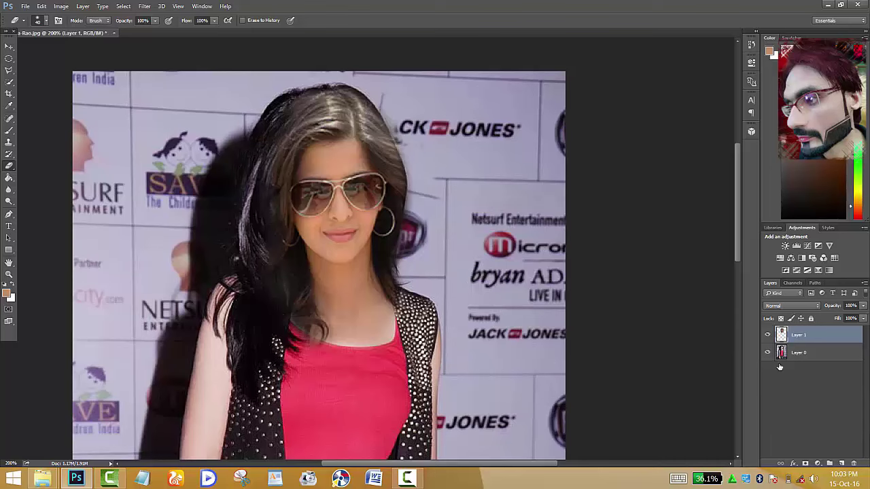
Liquify Layer 0 with an enlarged Forward Warp brush, pushing the dark hair edge inward
left_click(797, 353)
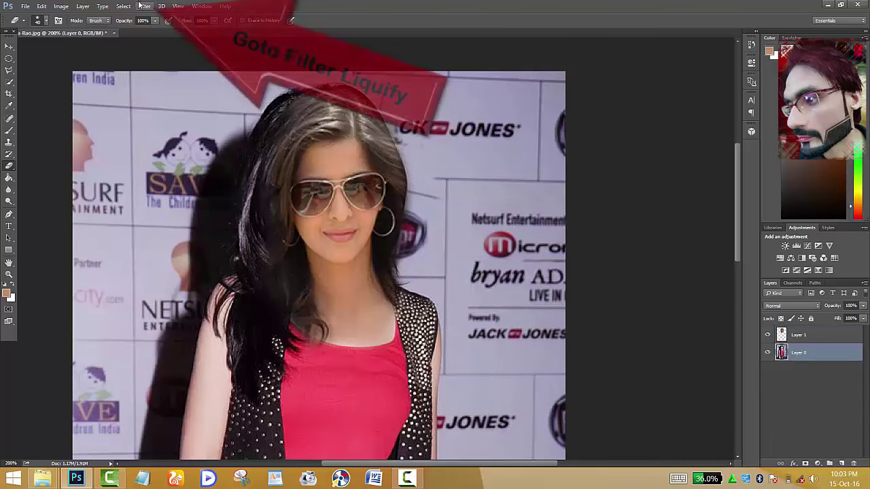
left_click(144, 6)
left_click(163, 93)
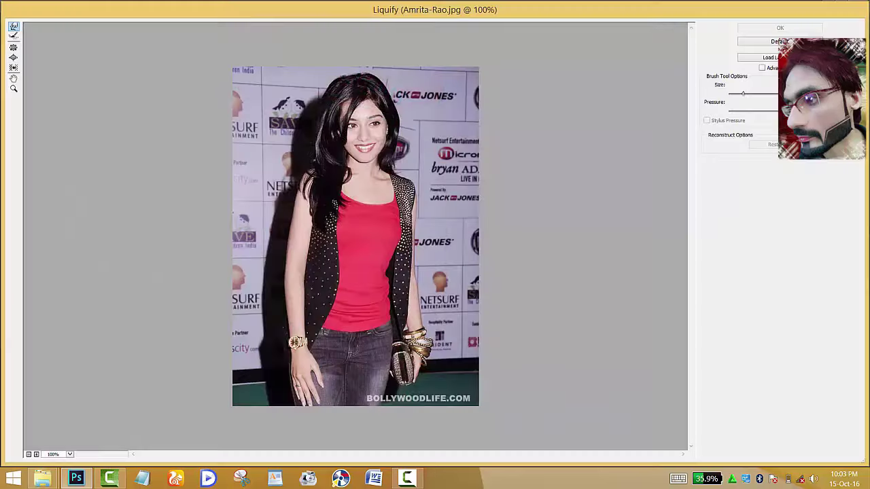
key("ctrl+plus")
key("ctrl+plus")
left_click_drag(340, 106, 316, 399)
key("bracketright")
key("bracketright")
key("bracketright")
mouse_move(203, 118)
left_mouse_down()
mouse_move(223, 126)
mouse_move(195, 156)
mouse_move(223, 184)
mouse_move(282, 73)
mouse_move(260, 117)
left_mouse_up()
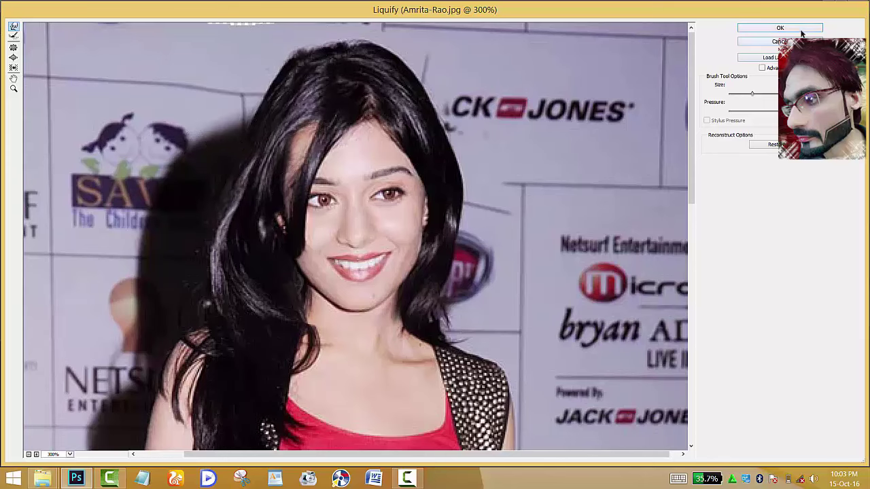
left_click(801, 29)
left_click(779, 337)
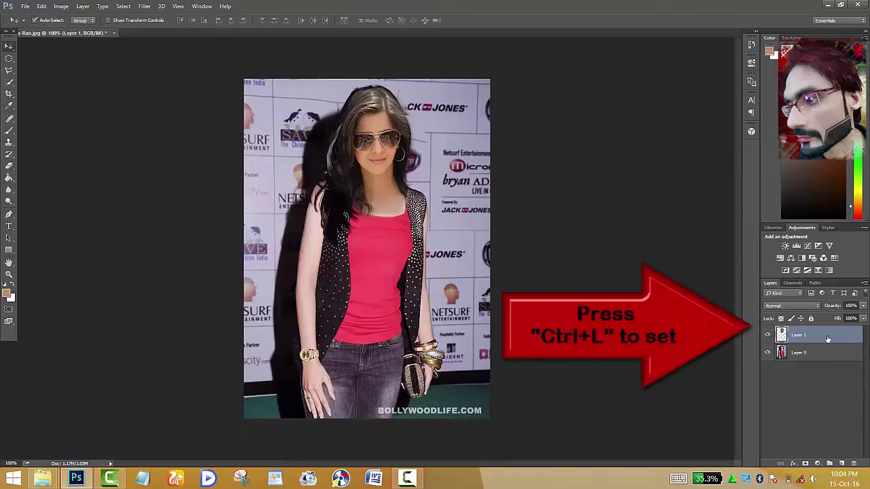
Apply Levels to the sunglasses face with a midtone input of 1.16
key("ctrl+l")
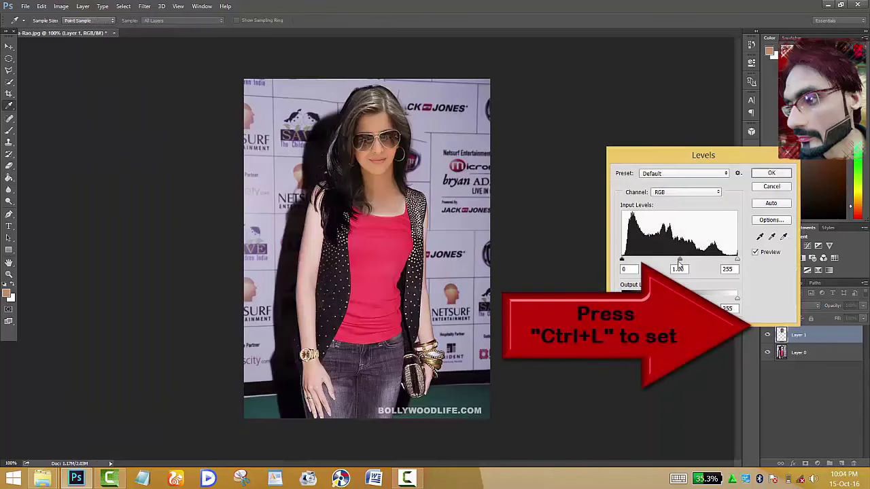
left_click_drag(679, 262, 674, 261)
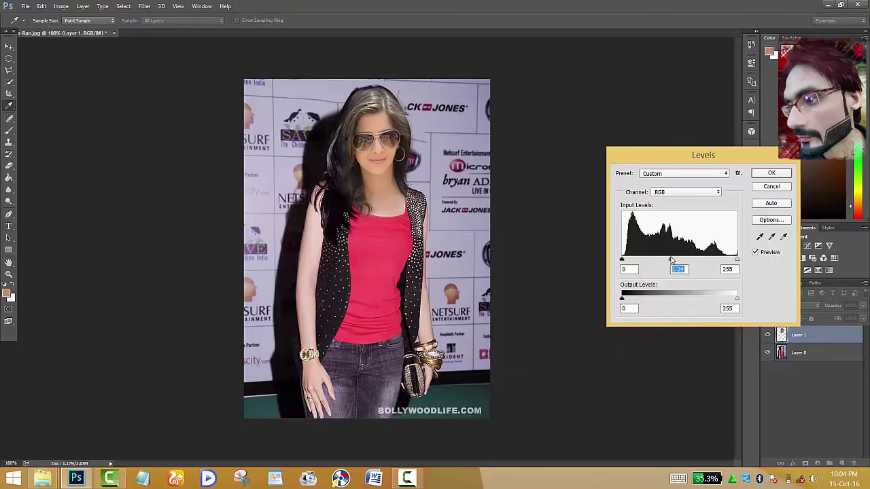
left_click(766, 175)
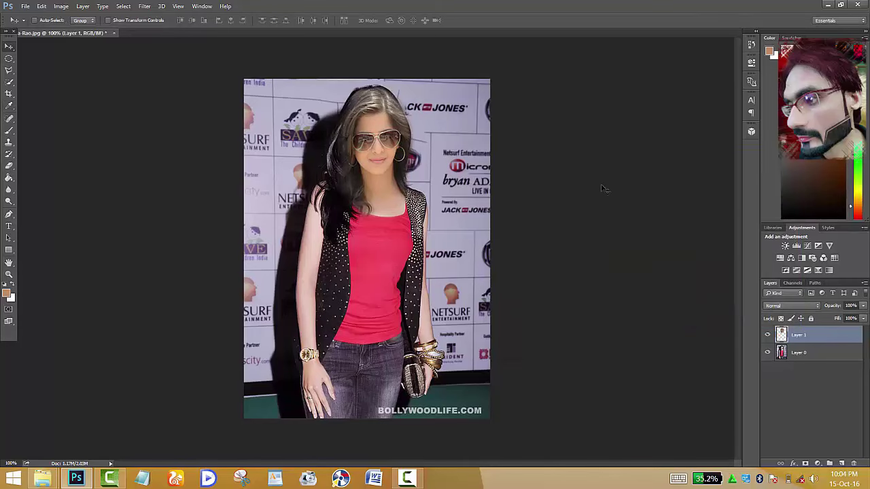
At 300% zoom, paint sampled skin tone onto the neck with an 18% opacity brush
key("ctrl+plus")
key("ctrl+plus")
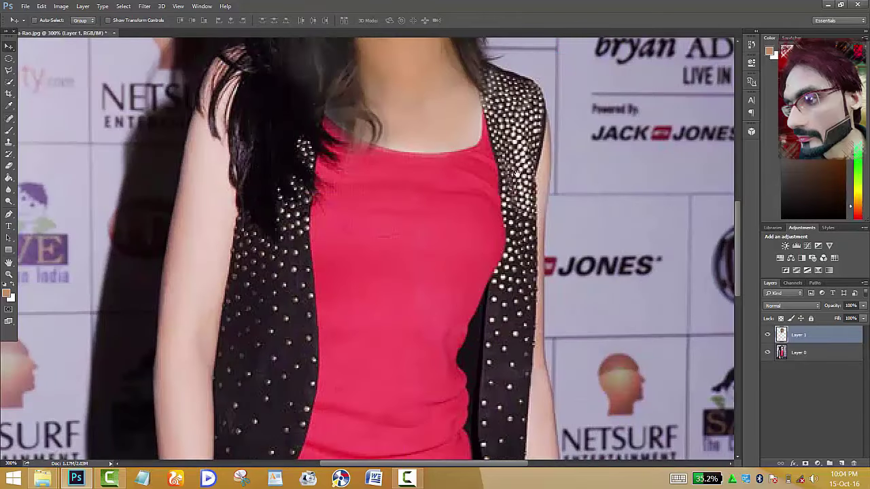
left_click_drag(516, 174, 481, 273)
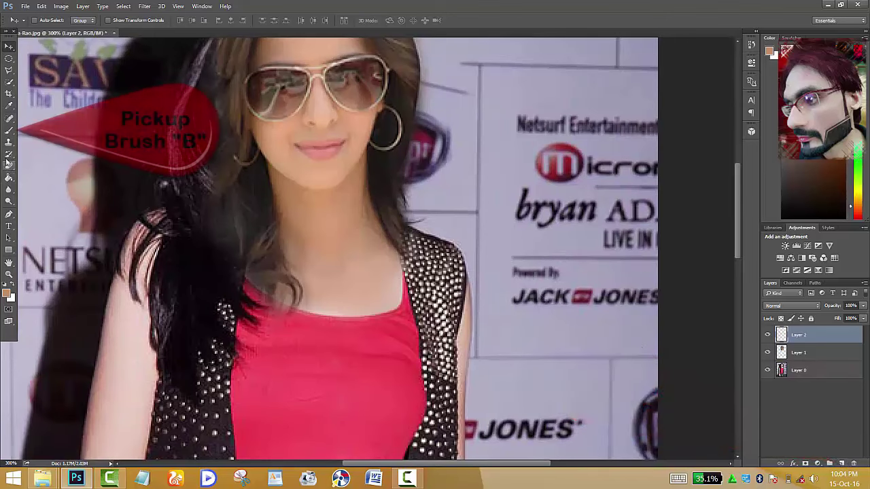
left_click(8, 134)
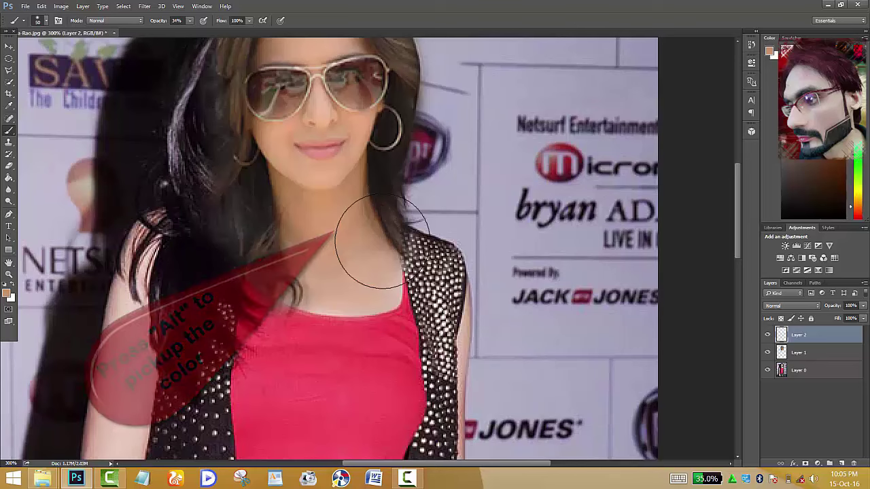
left_click(190, 21)
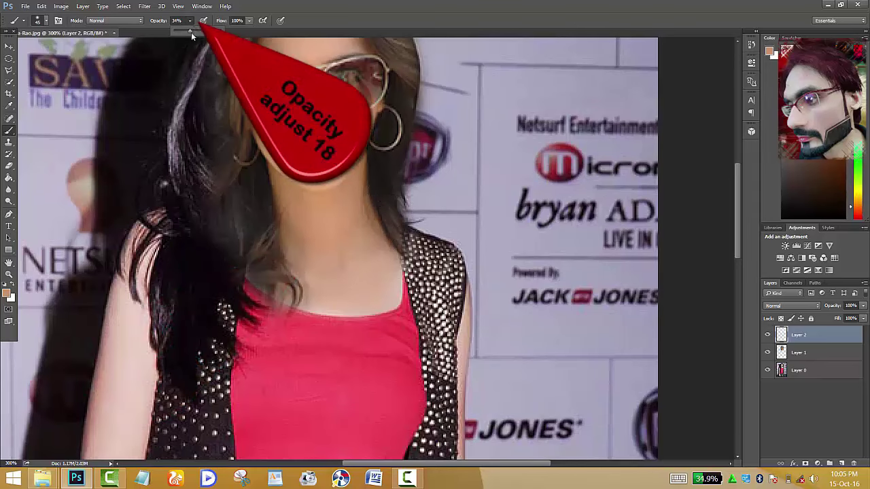
left_click_drag(191, 32, 183, 31)
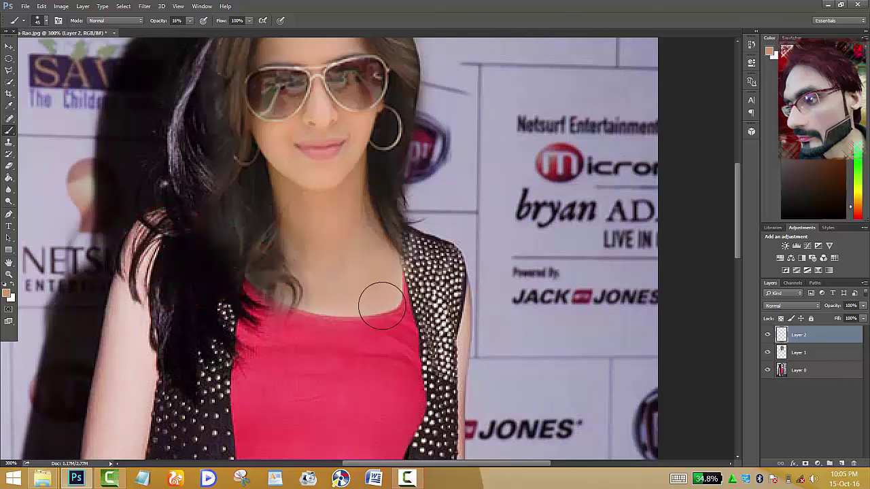
left_click(768, 336)
Erase the skin paint that spilled over the hair edge on Layer 2
key("e")
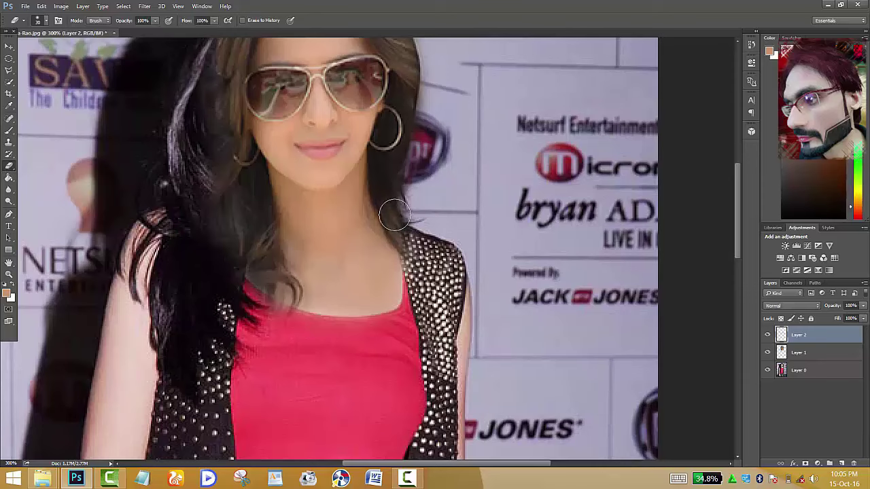
left_click_drag(387, 193, 416, 309)
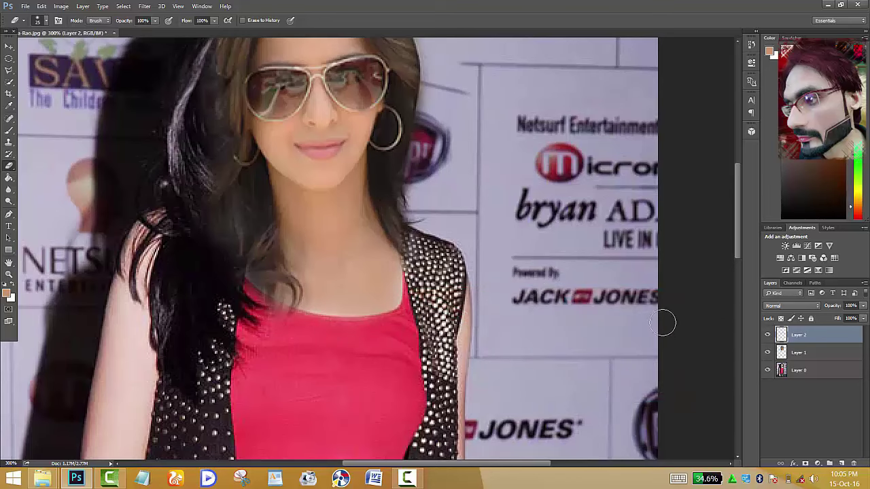
left_click(794, 370)
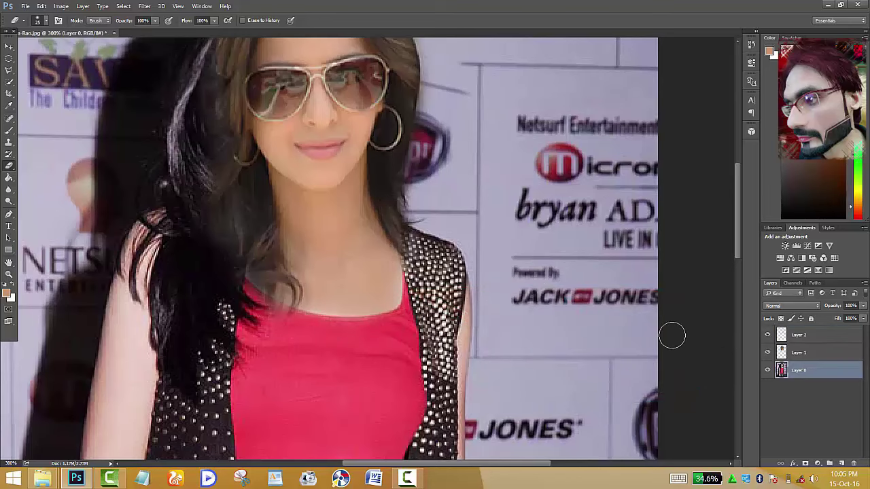
Quick-select both arms on Layer 0 and copy them onto a new Layer 3
key("ctrl+minus")
key("ctrl+minus")
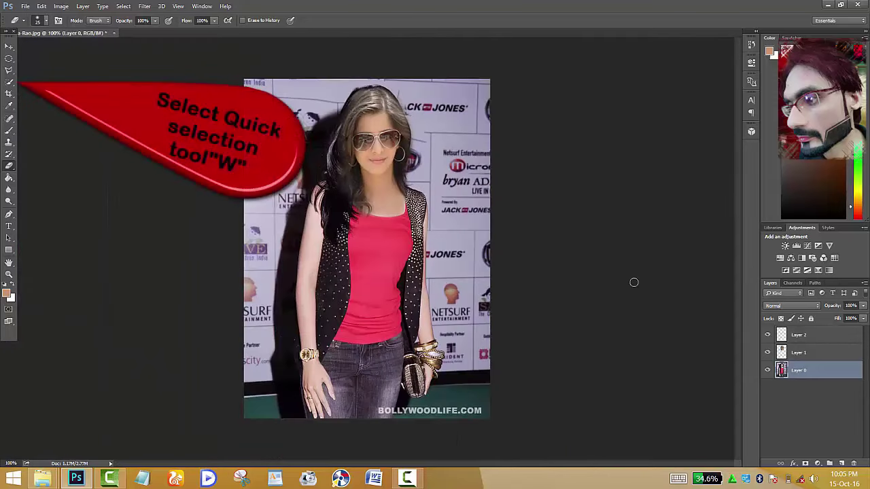
left_click(9, 82)
left_click_drag(316, 217, 311, 376)
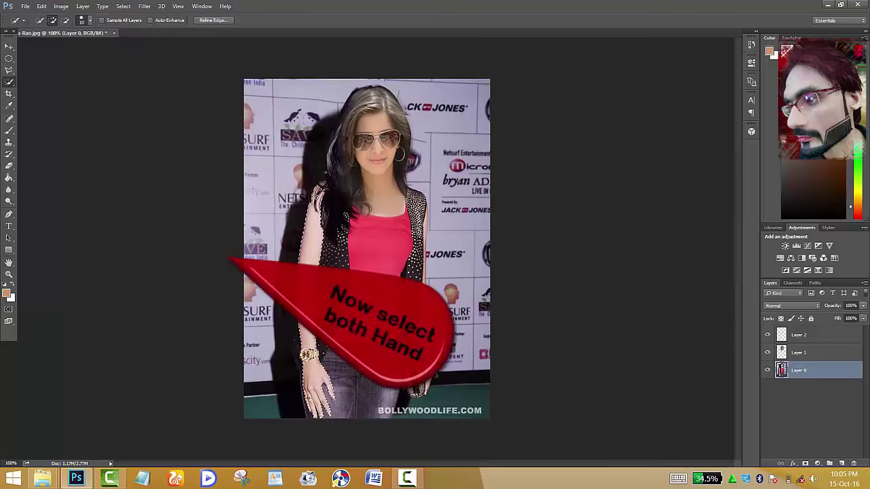
key("ctrl+plus")
key("ctrl+plus")
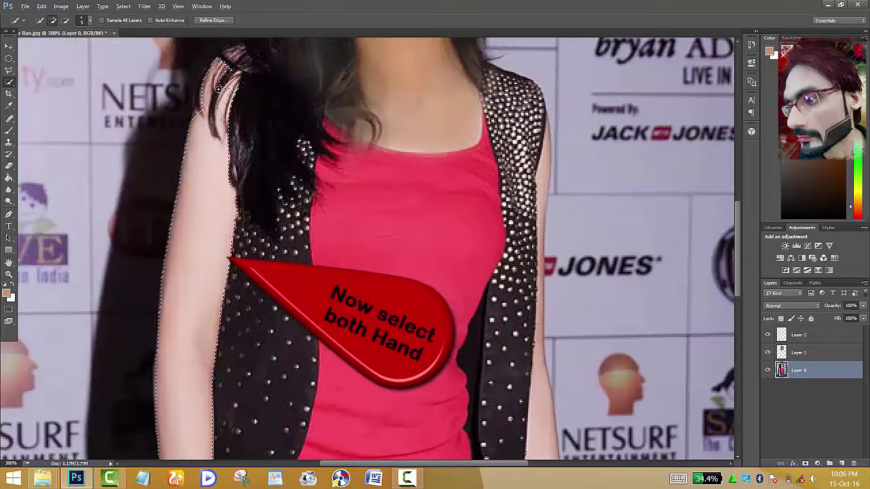
mouse_move(545, 160)
left_mouse_down()
mouse_move(536, 109)
mouse_move(431, 355)
left_mouse_up()
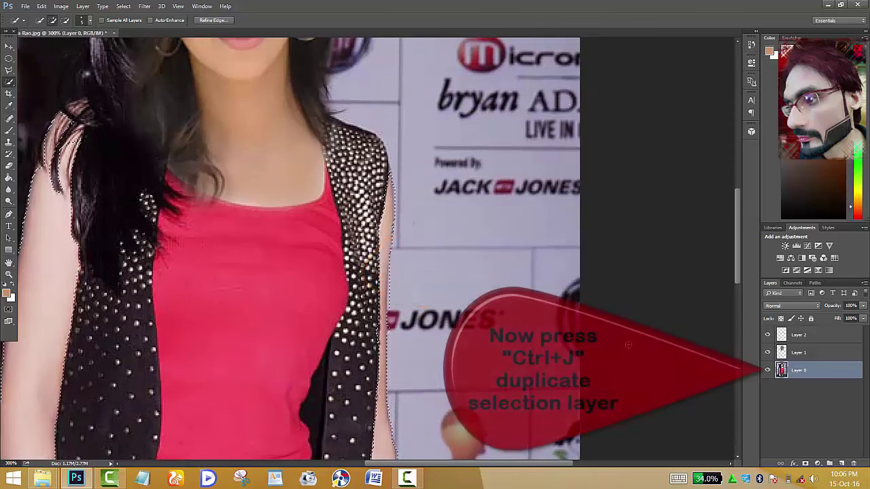
key("ctrl+minus")
key("ctrl+j")
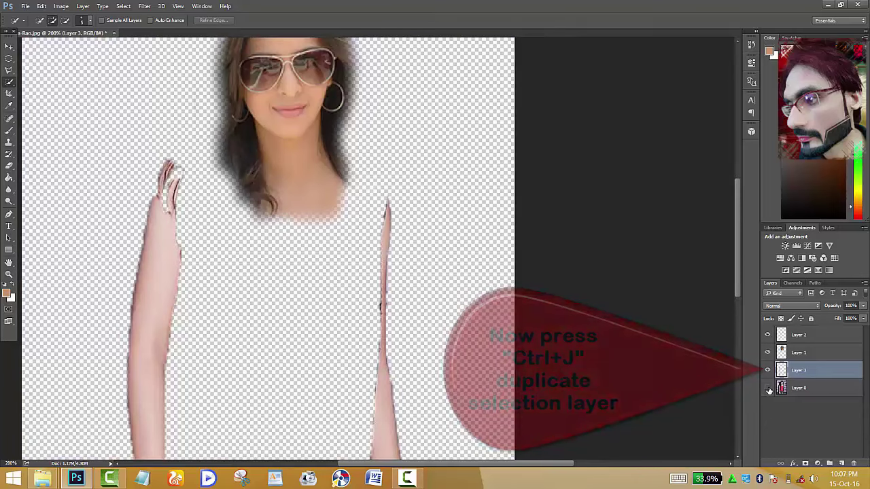
Hide Layer 0 and set the Brush tool's opacity to 26%
left_click(767, 387)
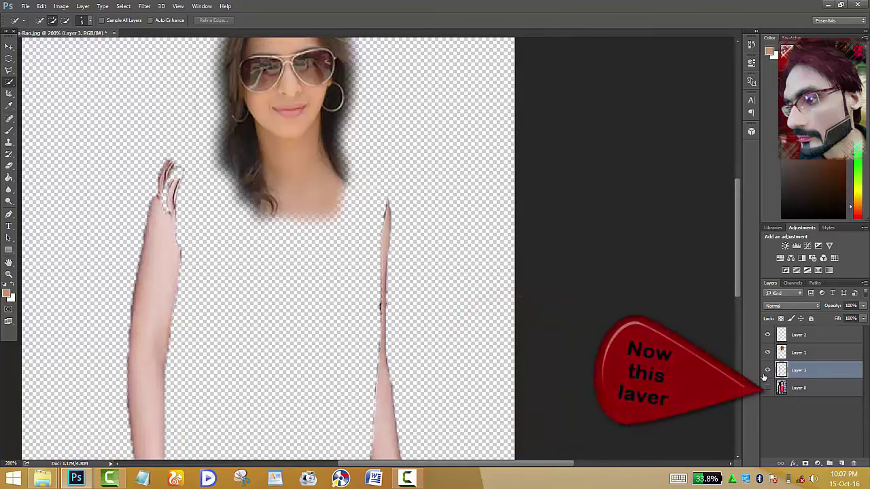
key("ctrl+minus")
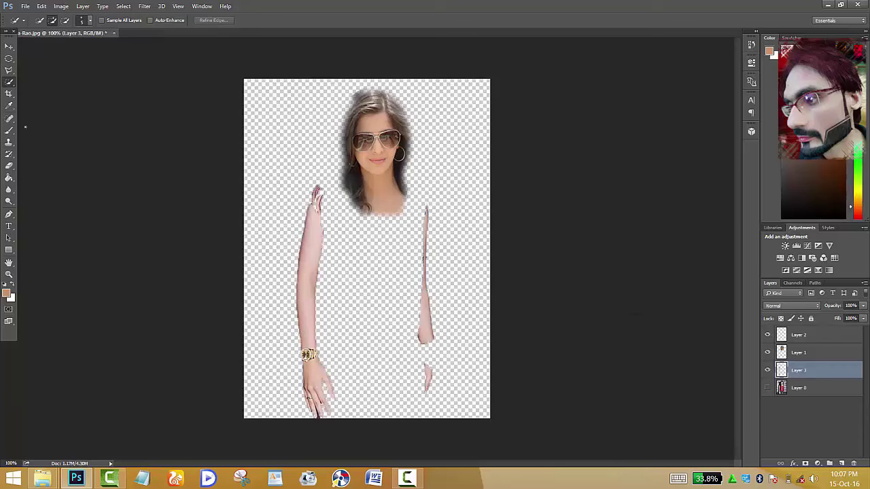
left_click(9, 130)
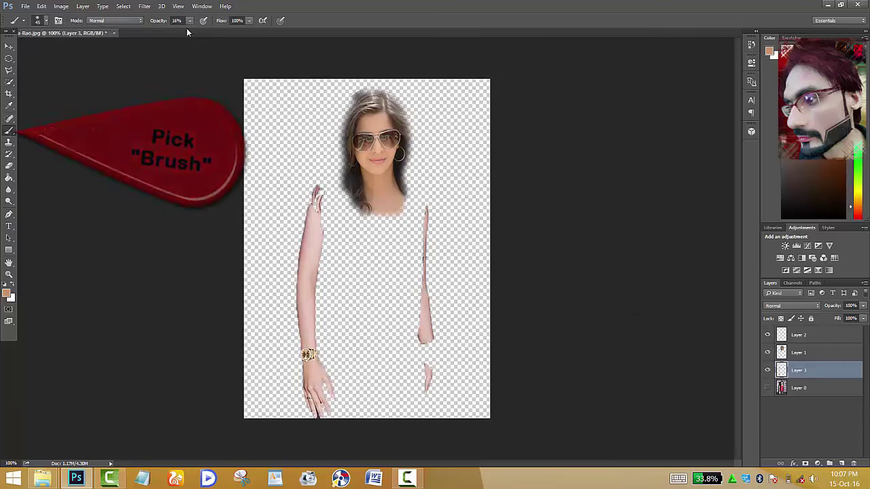
left_click_drag(190, 20, 196, 31)
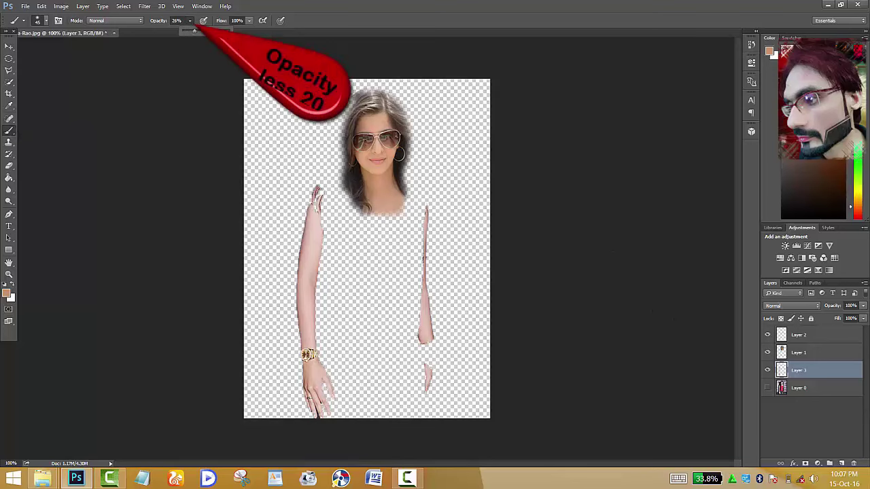
Quick-select both bare arms, left then right
key("ctrl+plus")
key("ctrl+plus")
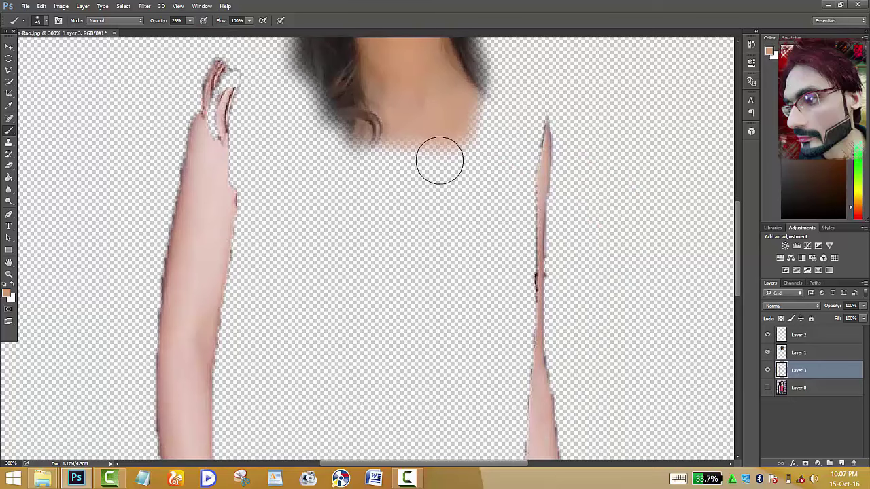
left_click(10, 82)
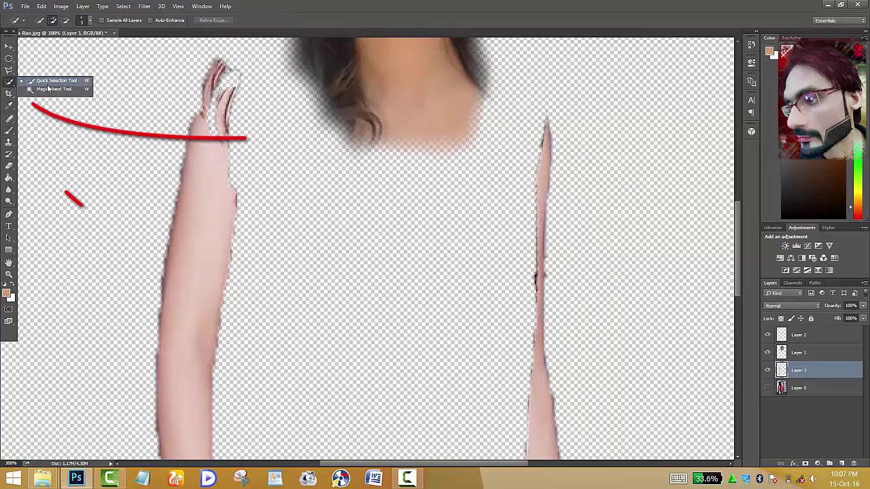
left_click_drag(208, 181, 205, 101)
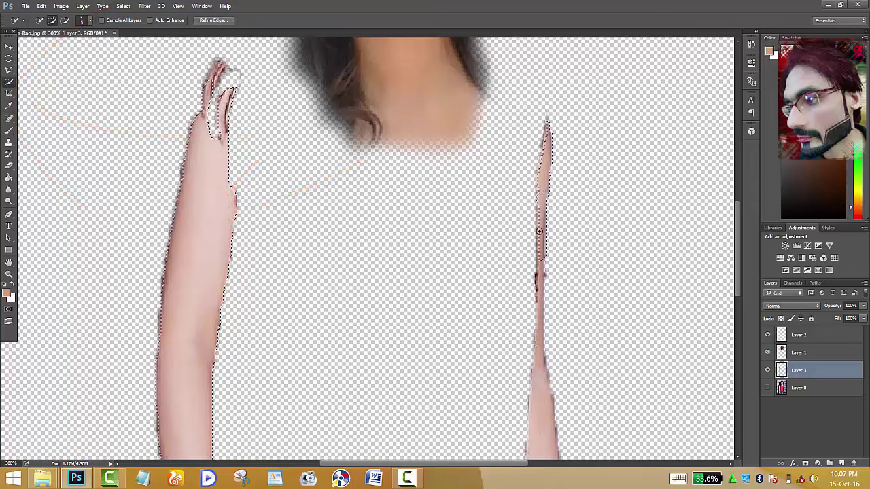
left_click_drag(546, 129, 537, 389)
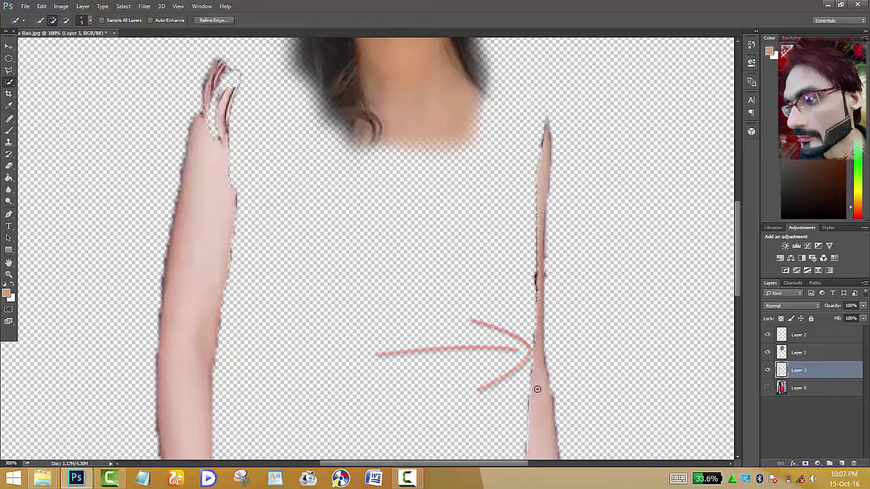
key("ctrl+minus")
key("ctrl+minus")
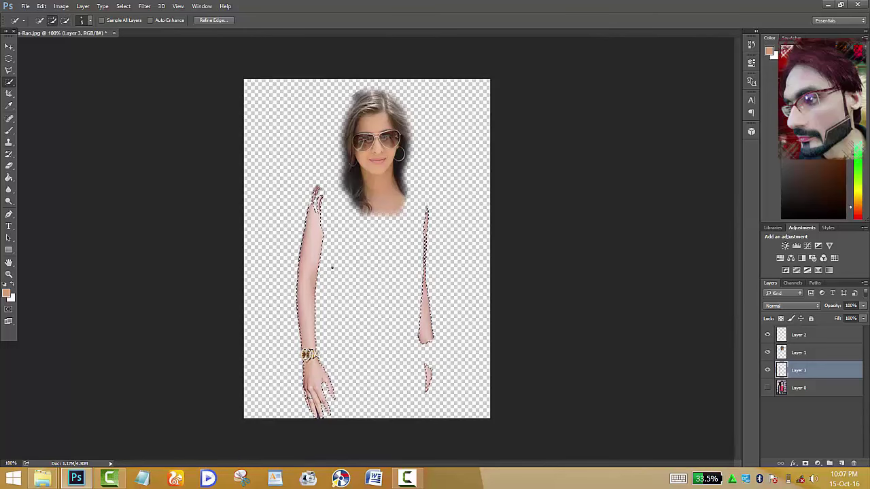
Brush peach skin colour over the selected arms and make Layer 0 visible again
left_click(8, 131)
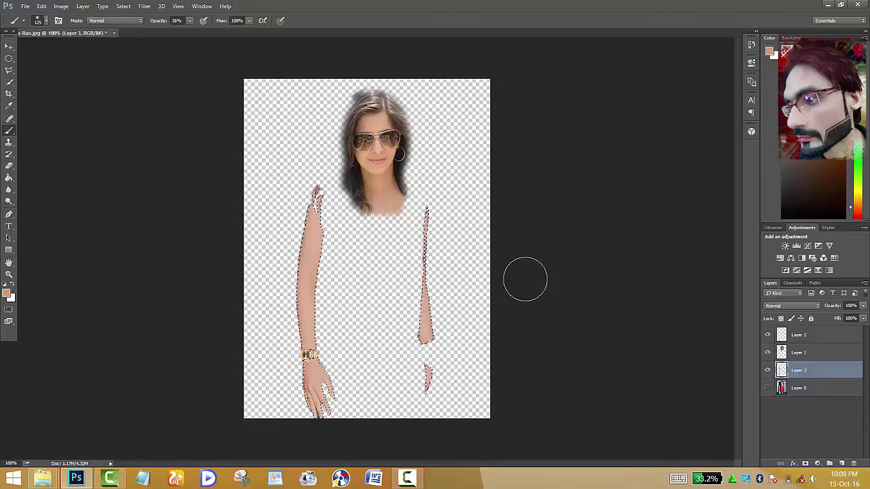
left_click(768, 389)
left_click(768, 371)
left_click(768, 370)
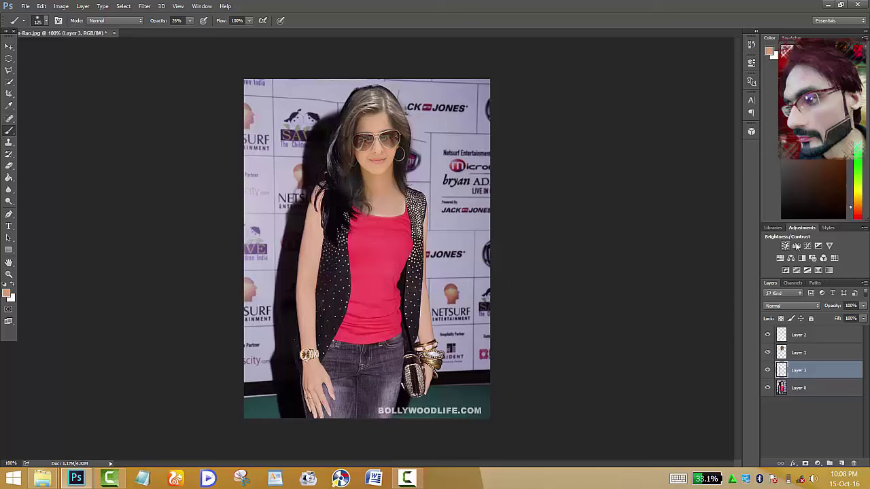
Add a Warming Filter (85) Photo Filter layer at 8% density above Layer 3
left_click(814, 258)
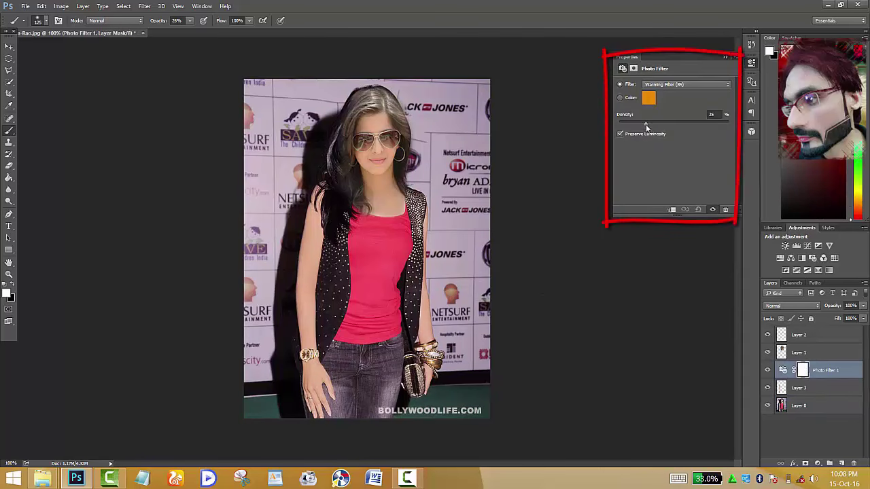
left_click_drag(646, 125, 632, 125)
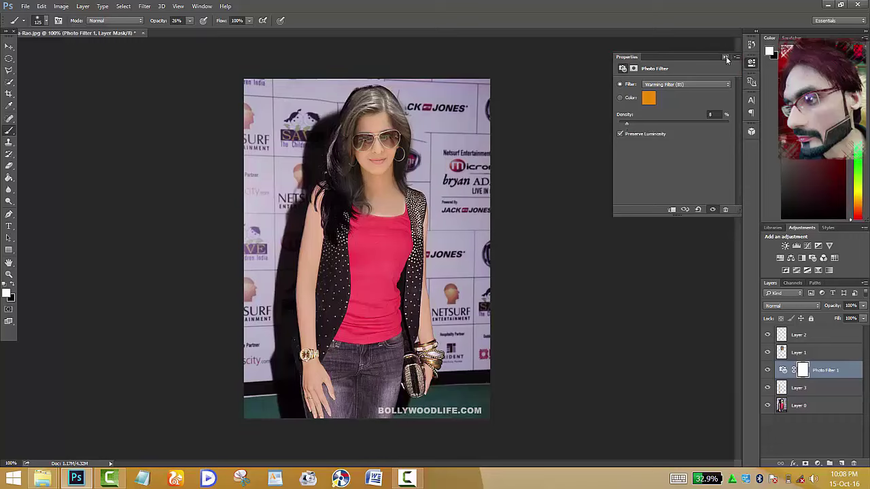
left_click(726, 57)
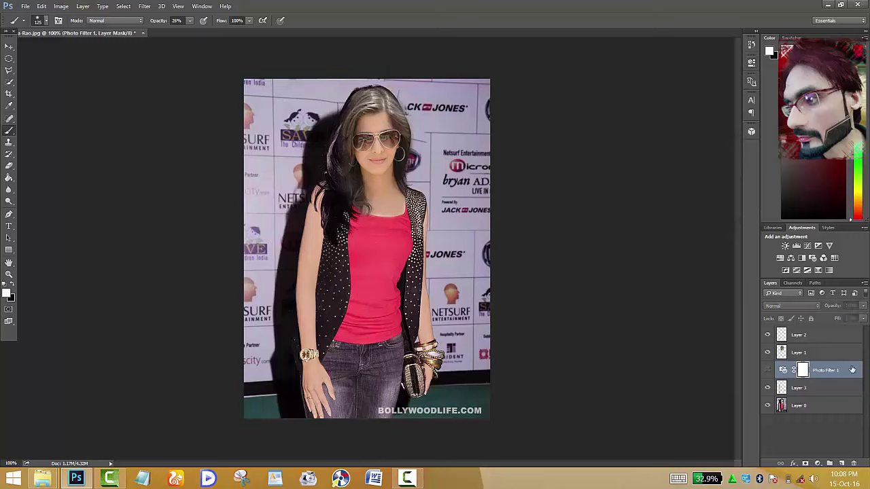
left_click(794, 391)
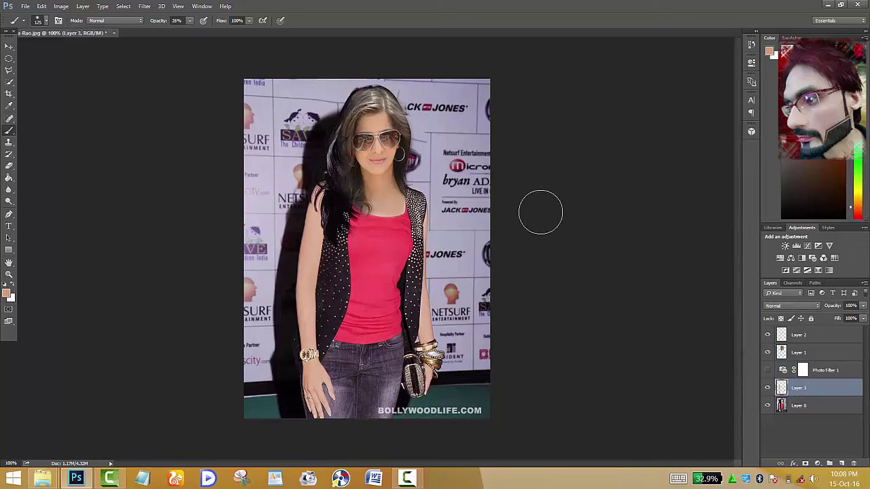
Apply a Camera Raw Filter to Layer 3's arms with Contrast raised to +8
left_click(144, 6)
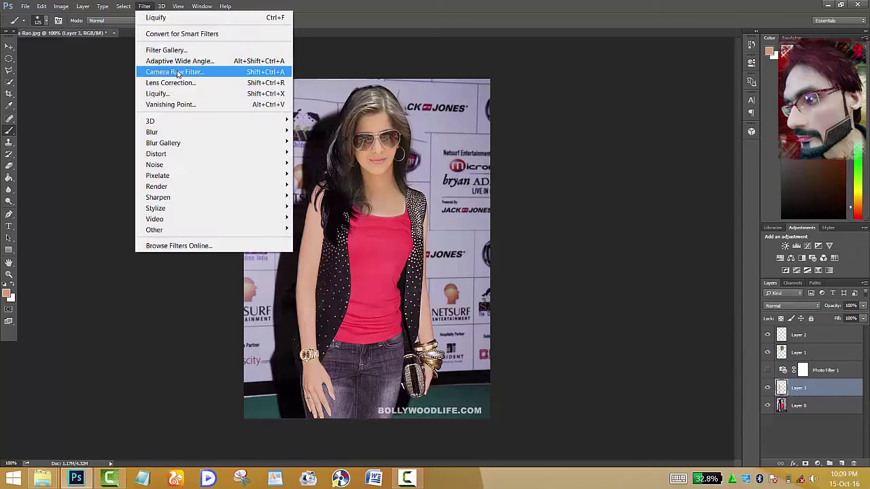
left_click(185, 72)
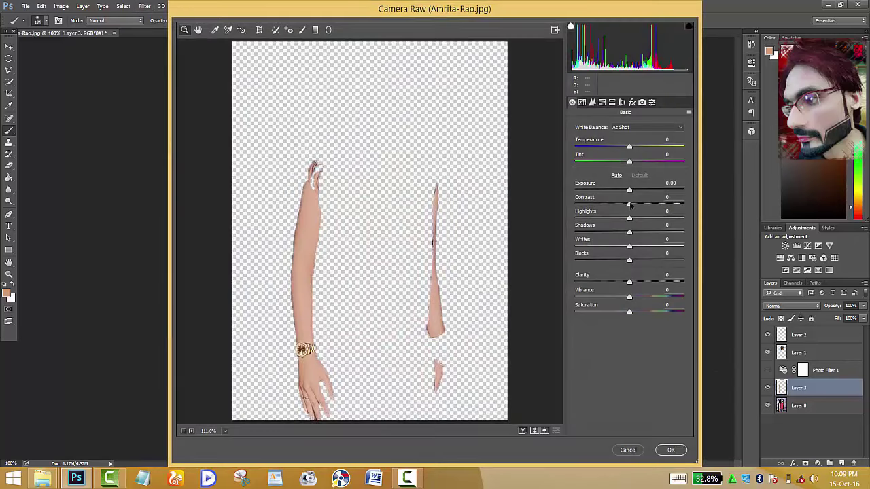
left_click_drag(630, 206, 636, 222)
left_click(671, 450)
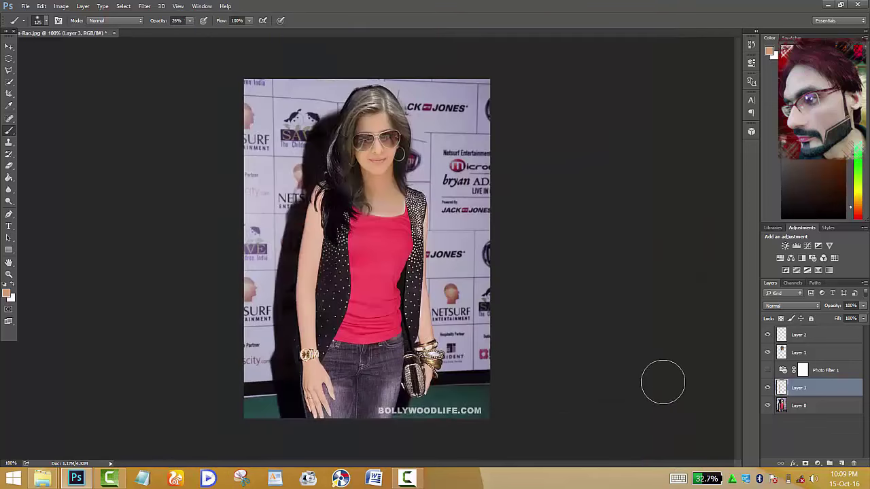
left_click(800, 353)
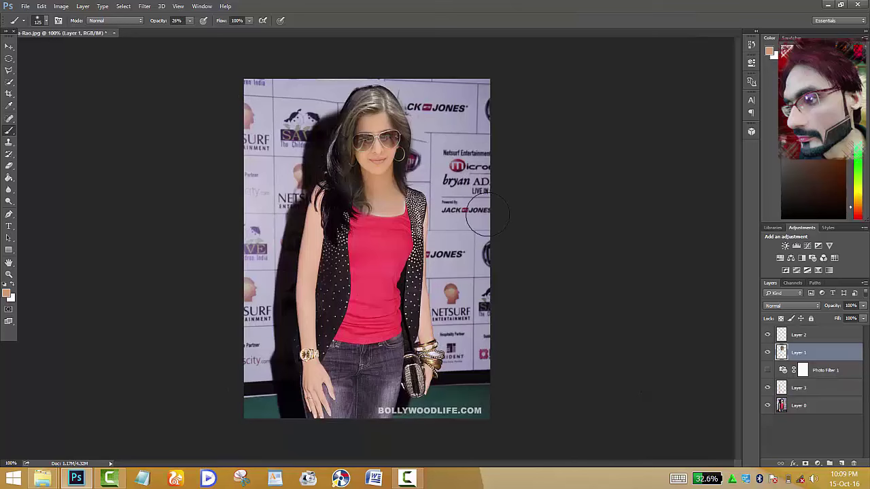
Brighten the face layer's midtones with Levels to about 1.11
key("ctrl+plus")
key("ctrl+plus")
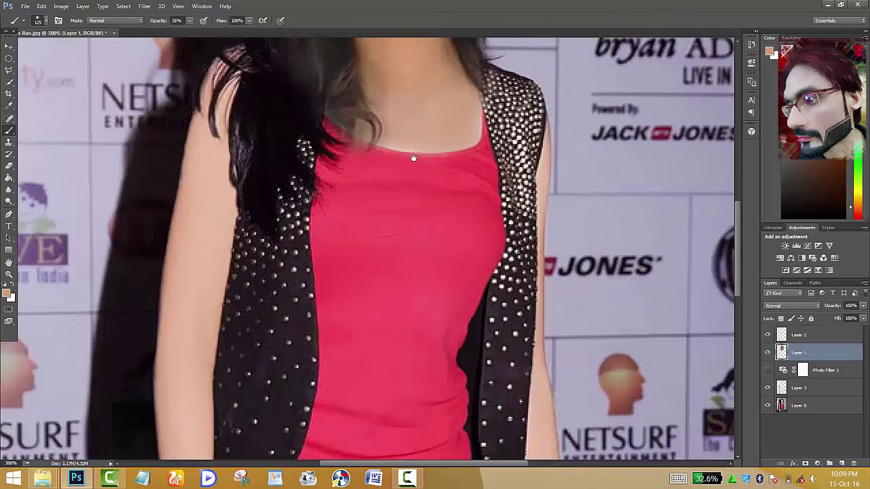
left_click_drag(413, 158, 355, 385)
left_click(768, 354)
left_click(769, 354)
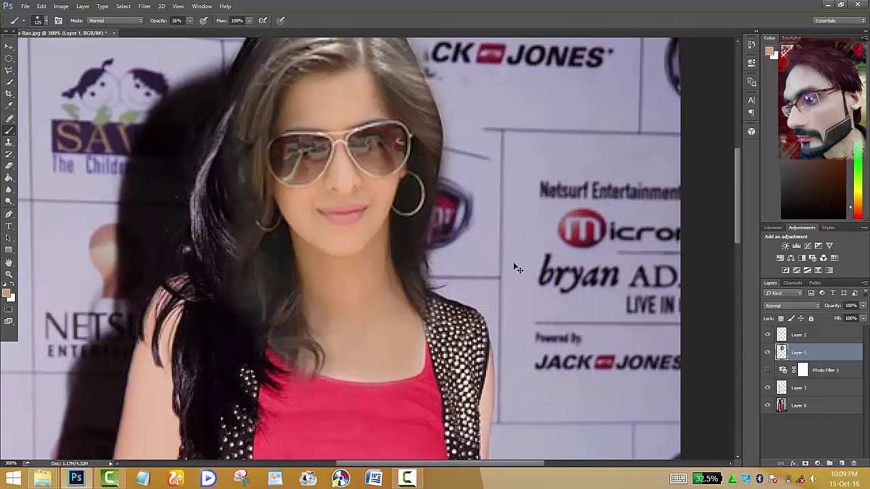
key("ctrl+l")
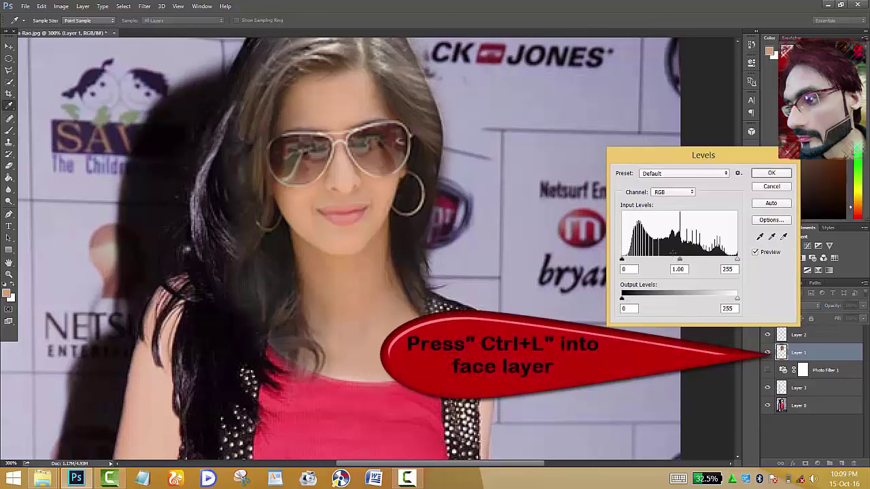
left_click_drag(680, 261, 674, 262)
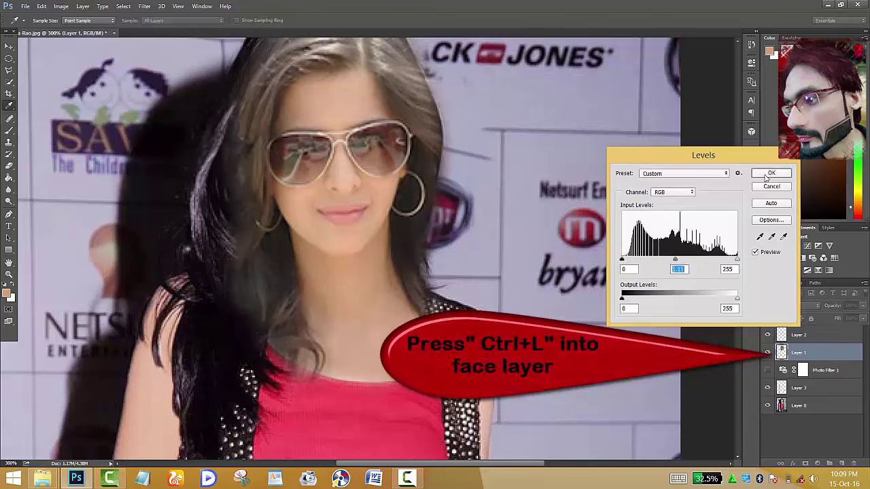
left_click(770, 174)
Lift the face's highlights to +21 with the Camera Raw Filter
left_click(144, 6)
left_click(175, 73)
left_click_drag(629, 220, 639, 220)
left_click(670, 449)
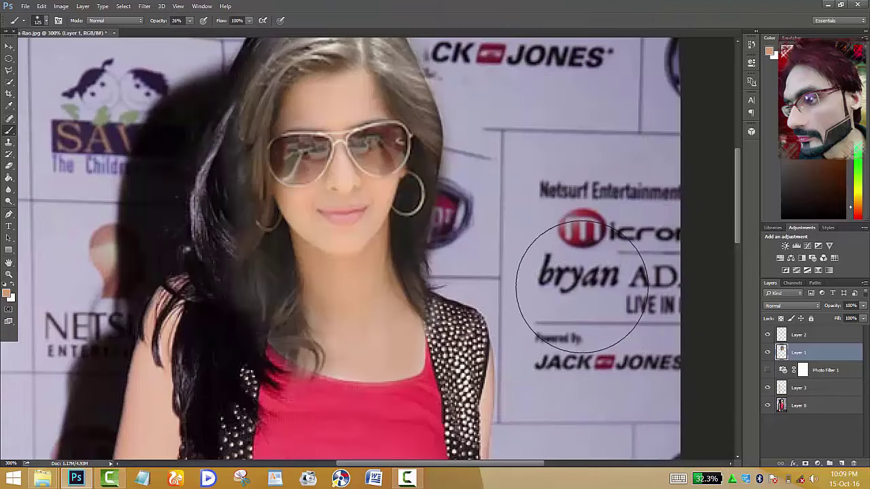
right_click(9, 178)
Dodge the cheek, neck and chest skin on Layer 1 with a size-70 brush
left_click(9, 201)
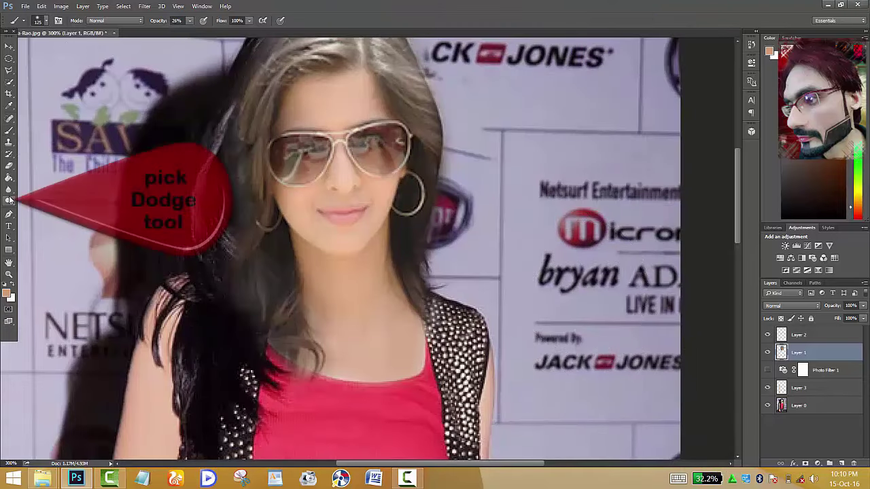
key("bracketleft")
key("bracketleft")
key("bracketleft")
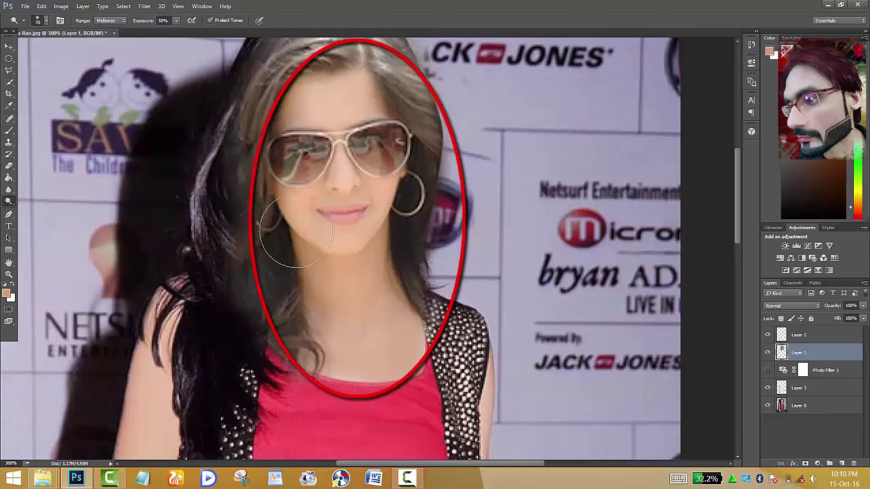
left_click_drag(280, 173, 310, 187)
left_click_drag(311, 266, 318, 309)
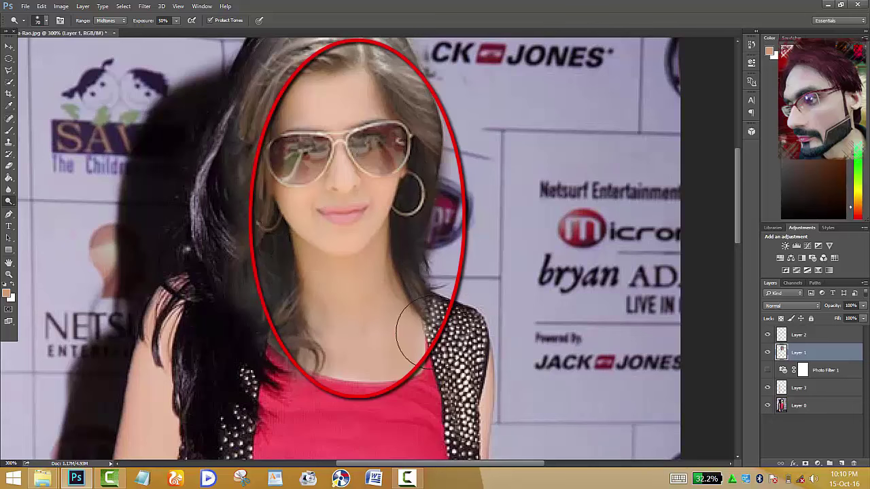
left_click_drag(320, 309, 491, 314)
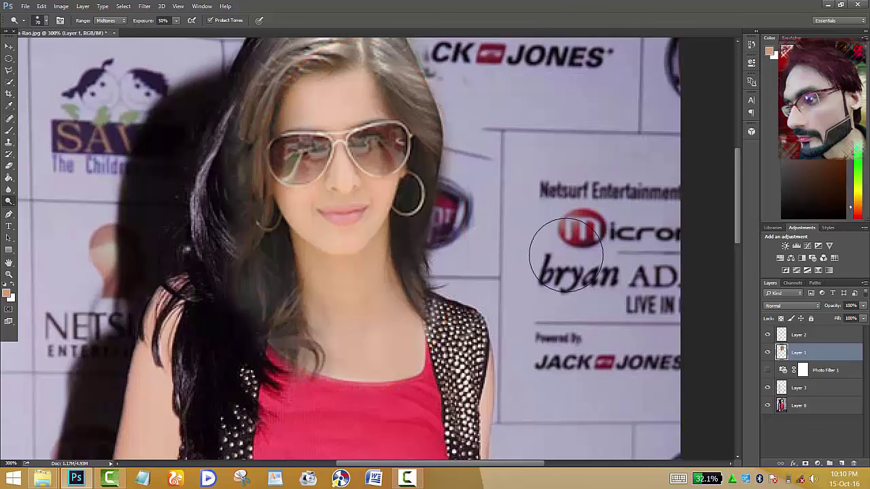
key("ctrl+minus")
key("ctrl+minus")
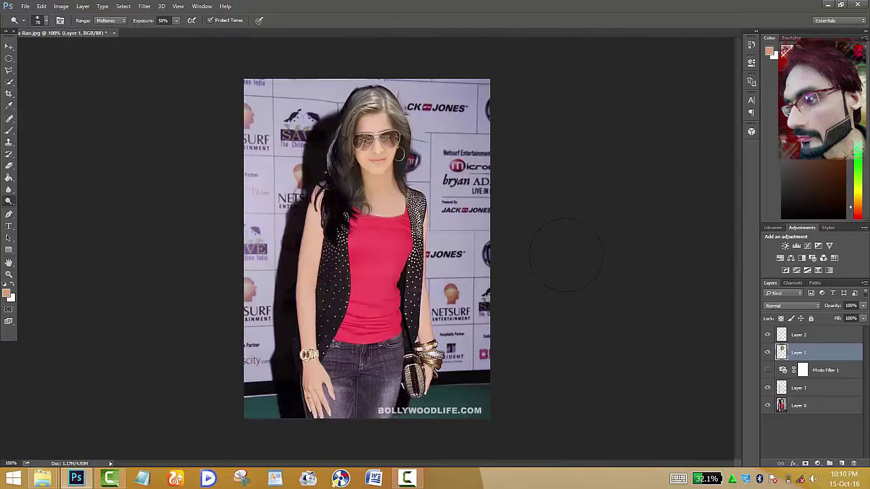
Merge Layer 2 and Photo Filter 1 down, leaving Layer 1, Layer 3 and Layer 0
left_click(767, 335)
left_click(822, 338, "shift")
key("ctrl+e")
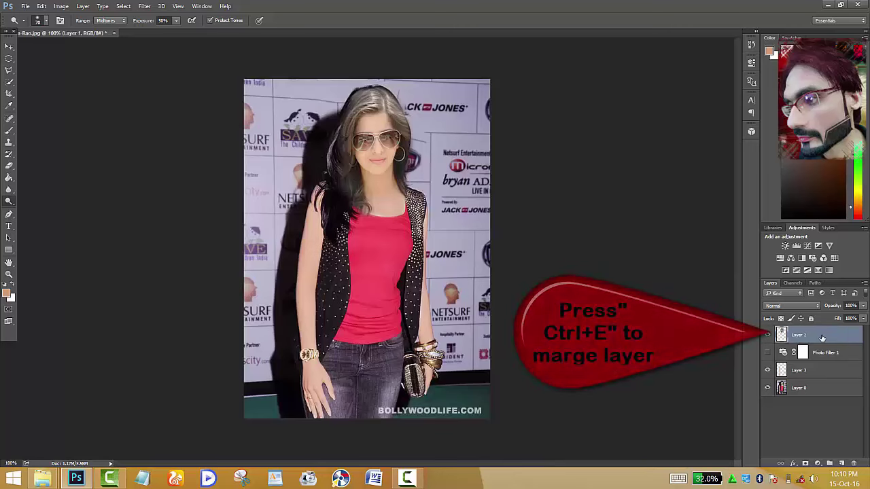
left_click(823, 353)
key("ctrl+e")
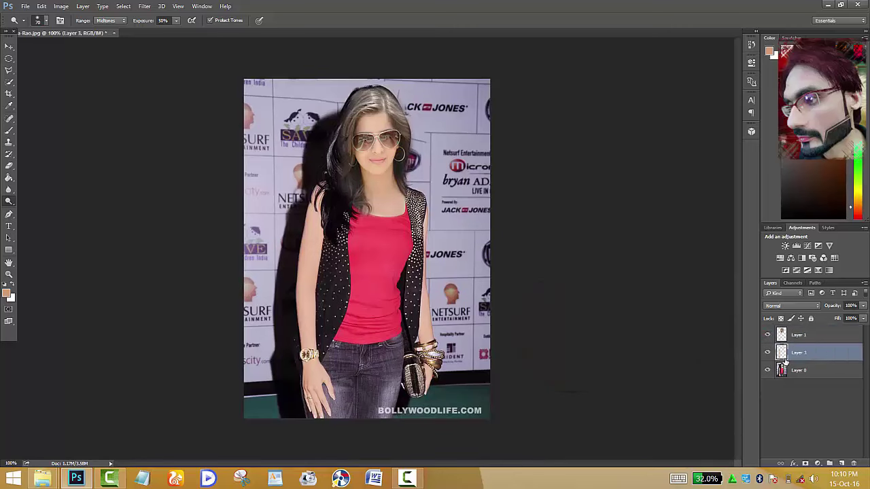
left_click(818, 335)
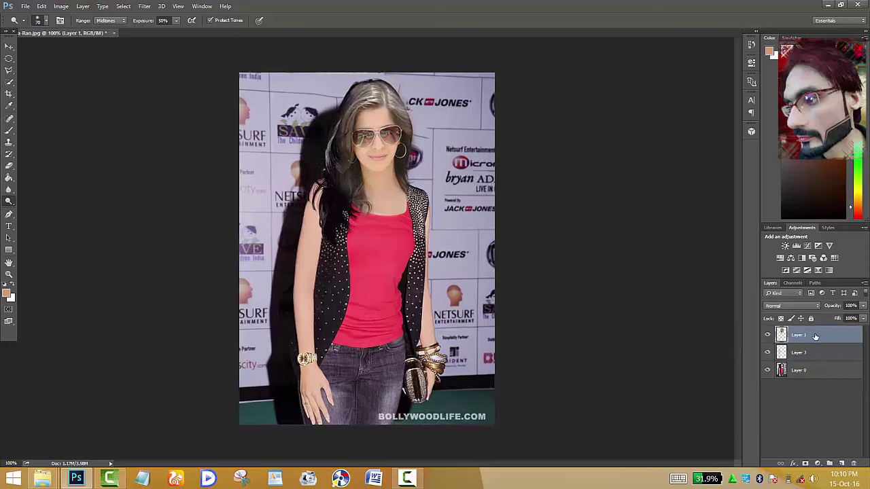
Zoom in to about 300% and scroll up to the face and hair
key("ctrl+plus")
key("ctrl+plus")
scroll(527, 192, "up", 4)
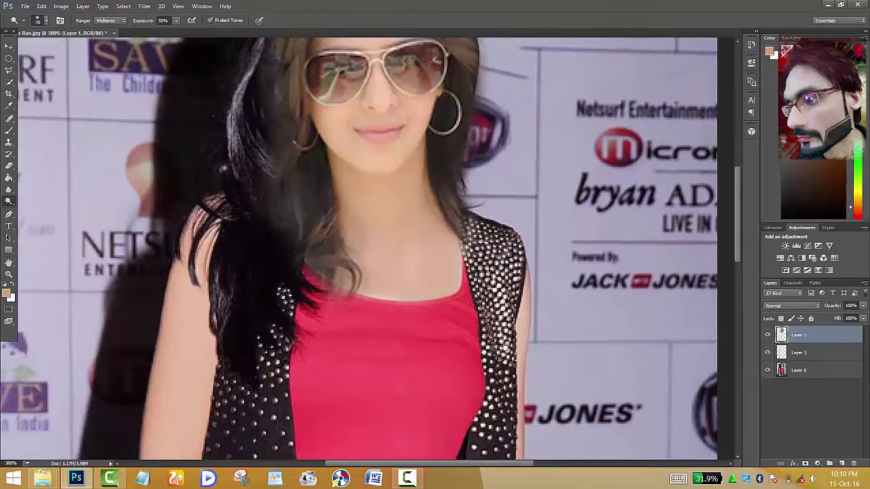
scroll(476, 357, "up", 5)
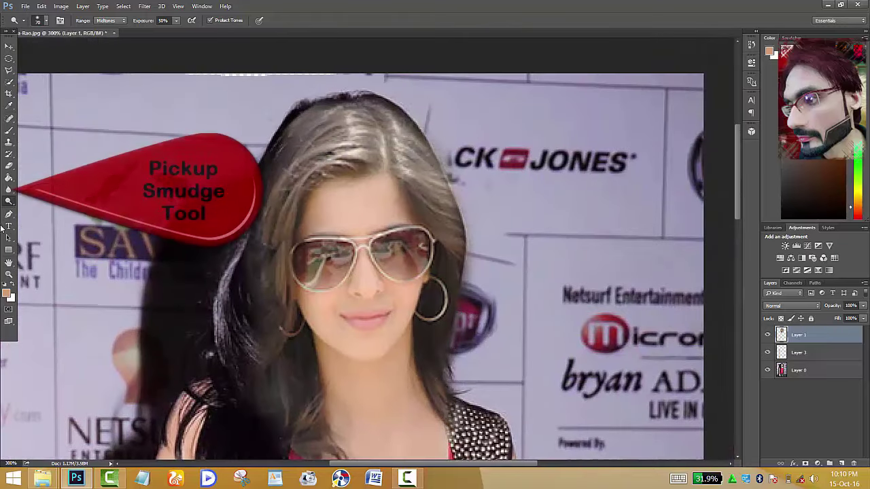
Smudge the hair's top-left edge smoother and add an empty Layer 4 on top
right_click(9, 191)
left_click(41, 210)
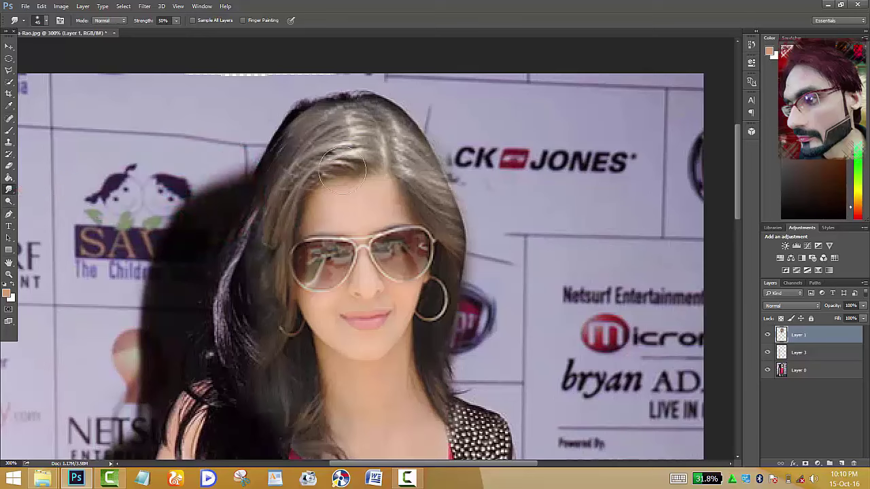
key("bracketright")
mouse_move(276, 109)
left_mouse_down()
mouse_move(333, 78)
mouse_move(404, 96)
left_mouse_up()
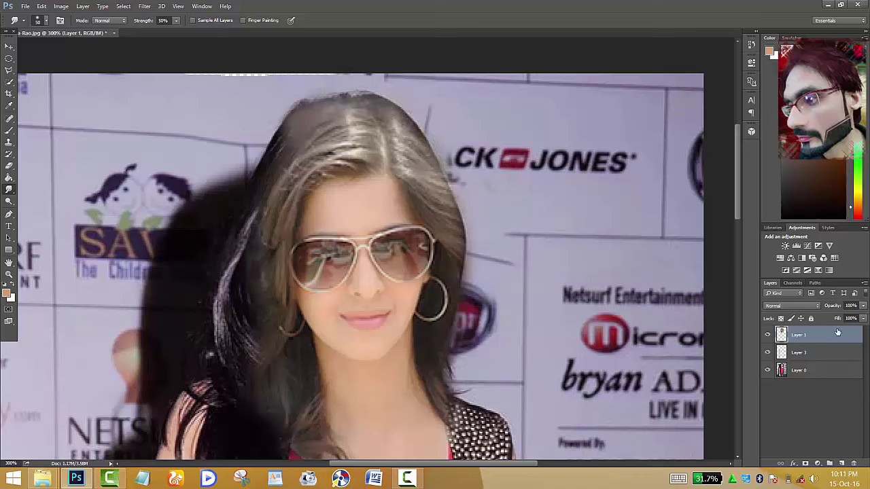
left_click(842, 463)
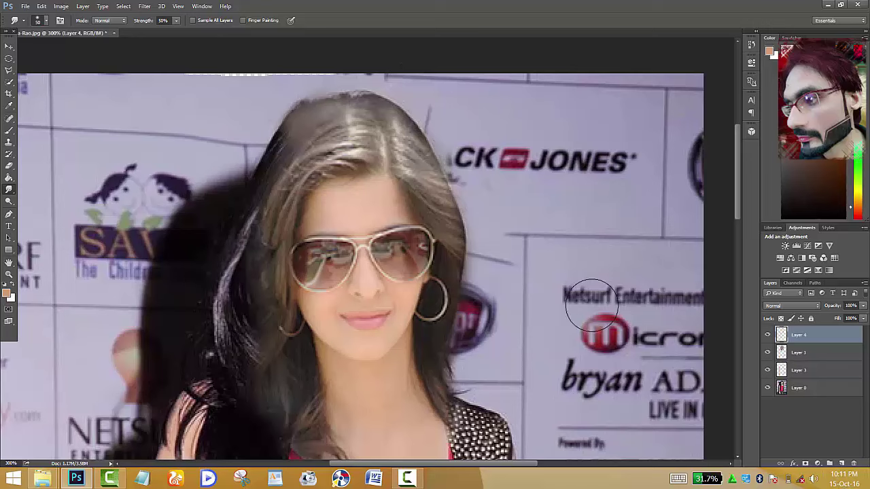
Paint translucent brown over the hair on Layer 4, from the left edge across the crown
right_click(9, 130)
left_click(47, 126)
left_click_drag(27, 126, 225, 132)
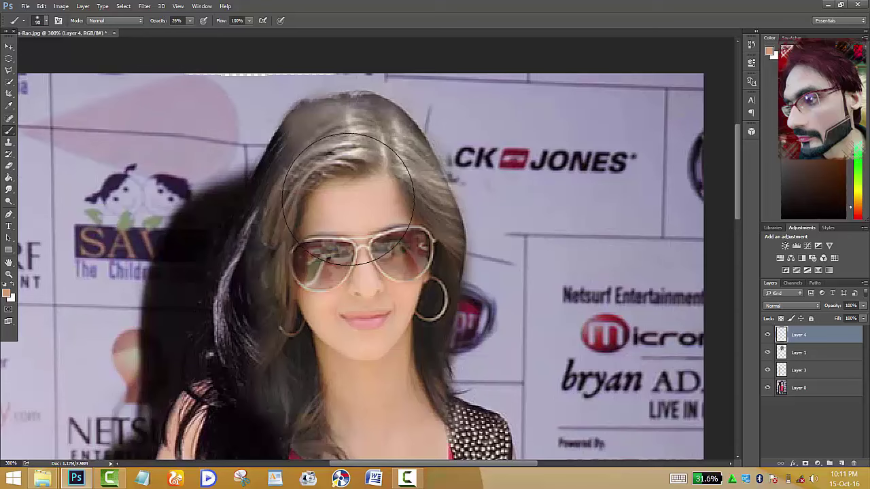
key("bracketleft")
key("bracketleft")
key("bracketleft")
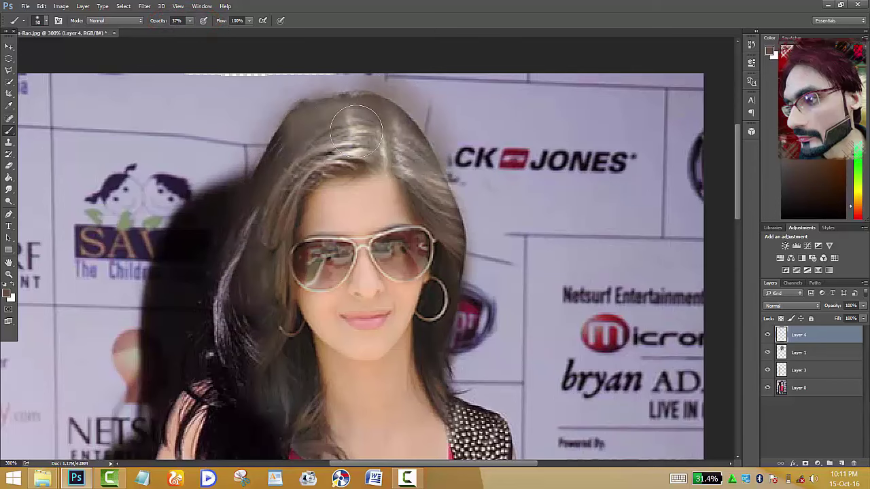
mouse_move(252, 261)
left_mouse_down()
mouse_move(233, 329)
mouse_move(258, 306)
left_mouse_up()
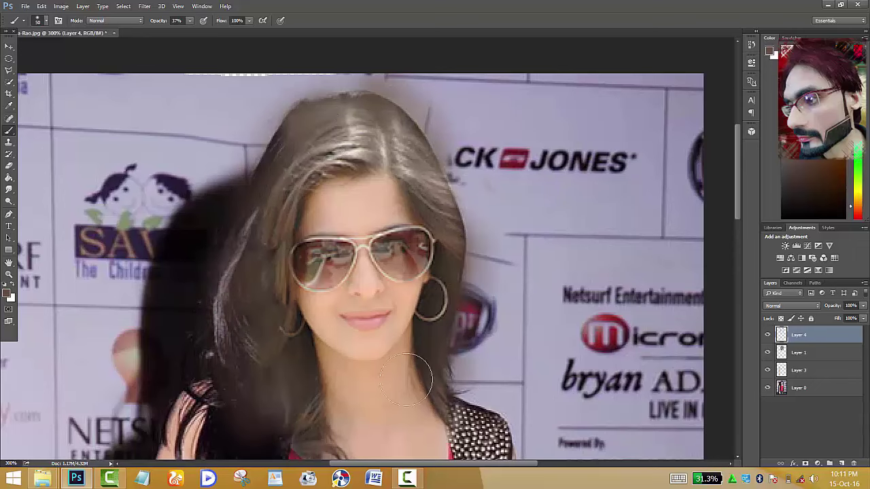
mouse_move(227, 299)
left_mouse_down()
mouse_move(258, 196)
mouse_move(326, 114)
left_mouse_up()
left_click_drag(338, 158, 434, 182)
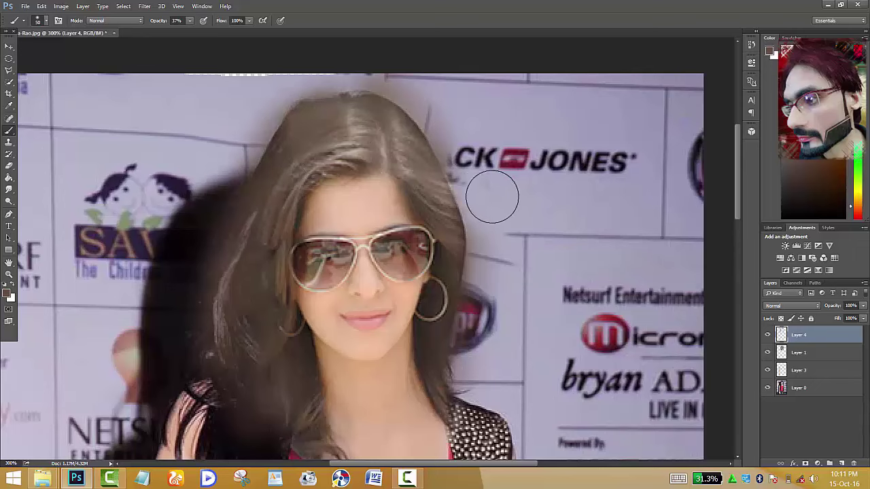
right_click(9, 165)
left_click(51, 164)
Erase stray brown paint beyond the left and right hair edges on Layer 4, including near the earring
left_click_drag(222, 195, 322, 82)
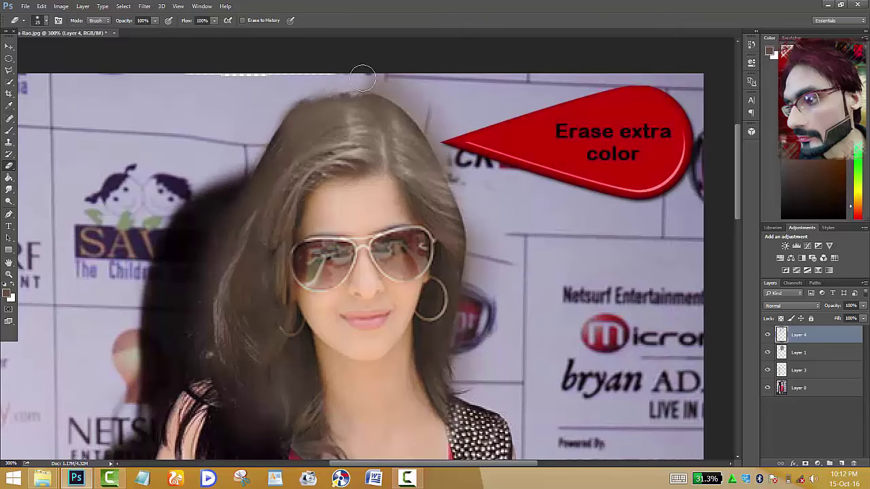
mouse_move(359, 82)
left_mouse_down()
mouse_move(394, 84)
mouse_move(438, 120)
mouse_move(476, 245)
mouse_move(469, 313)
left_mouse_up()
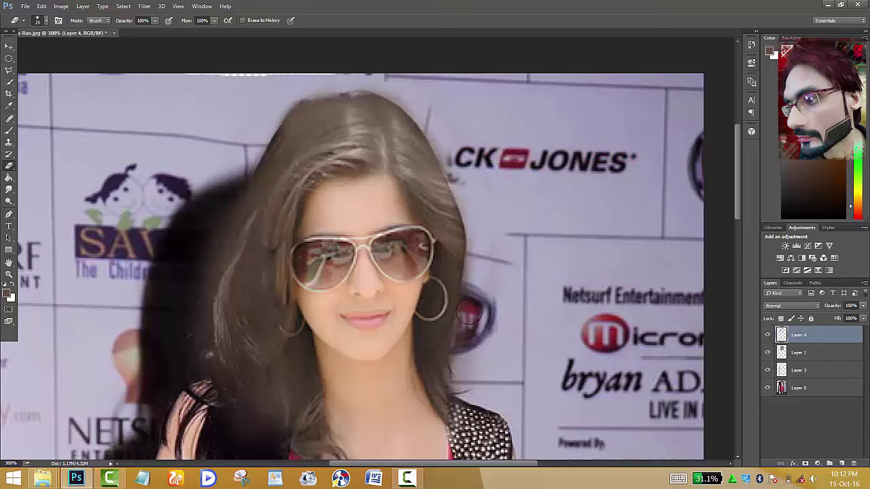
left_click_drag(463, 351, 464, 385)
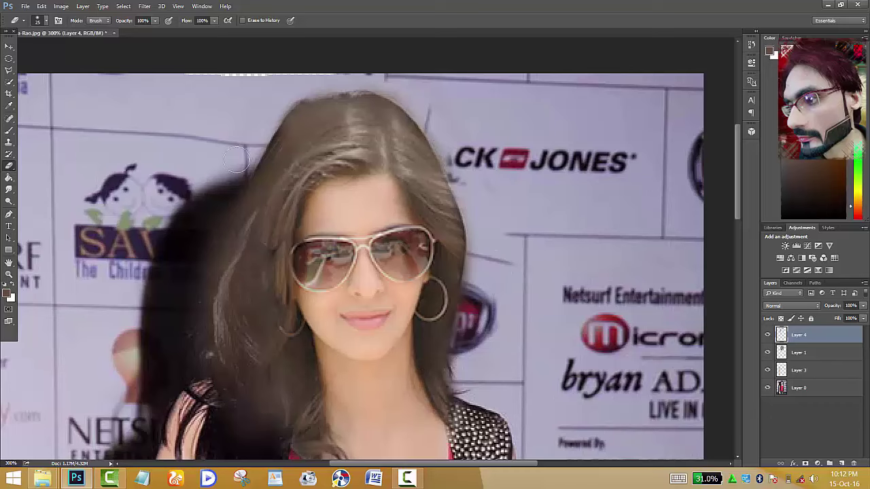
mouse_move(223, 188)
left_mouse_down()
mouse_move(204, 381)
mouse_move(246, 416)
left_mouse_up()
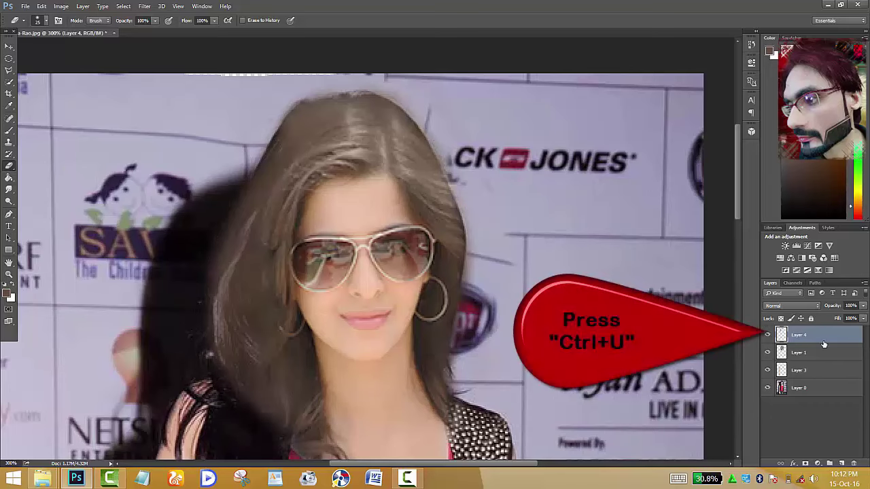
Adjust Layer 4's Hue/Saturation to Hue -61 and Saturation +36 for reddish-brown hair
key("ctrl+u")
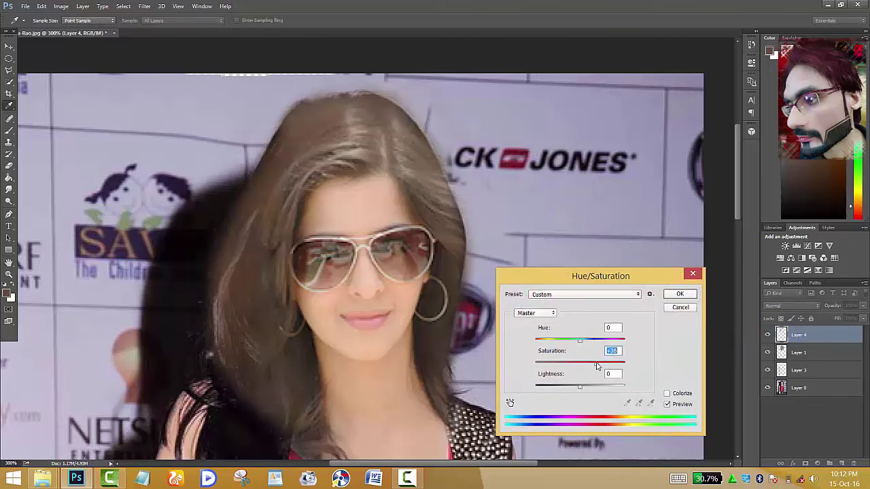
mouse_move(581, 339)
left_mouse_down()
mouse_move(560, 340)
mouse_move(576, 349)
left_mouse_up()
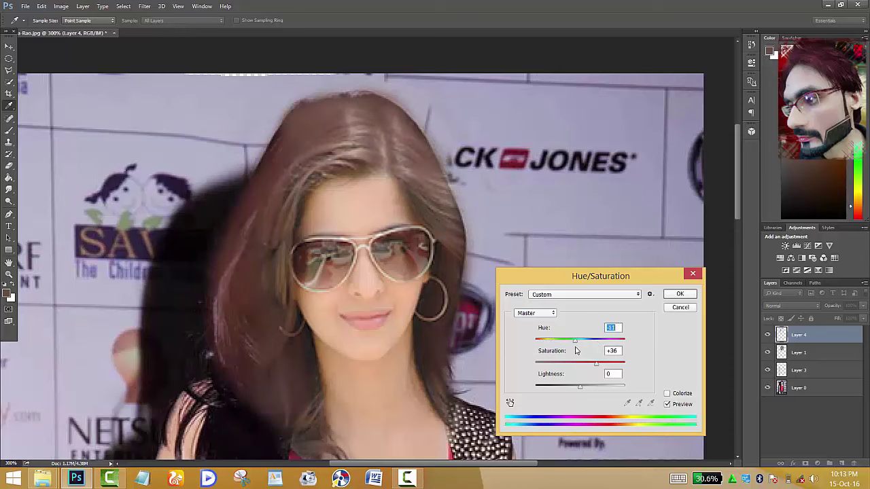
Apply the hue change and, after trying Hard Light and Overlay, set Layer 4 to Multiply
left_click(677, 297)
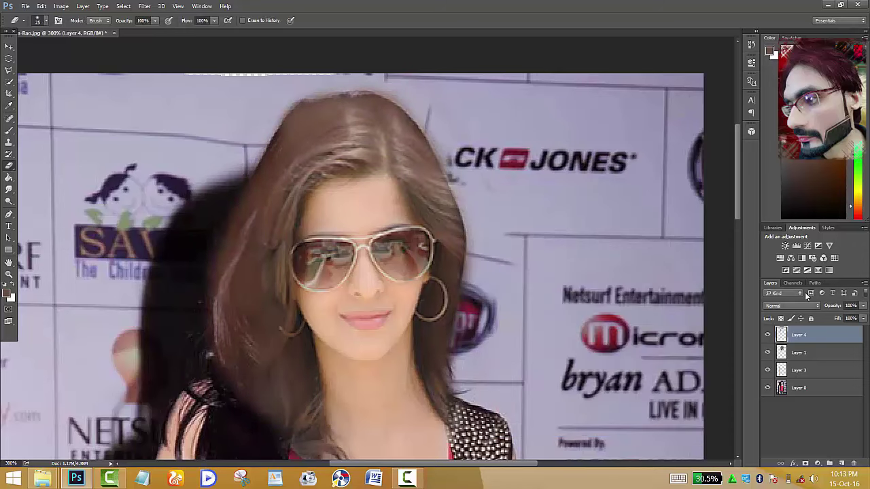
left_click(792, 306)
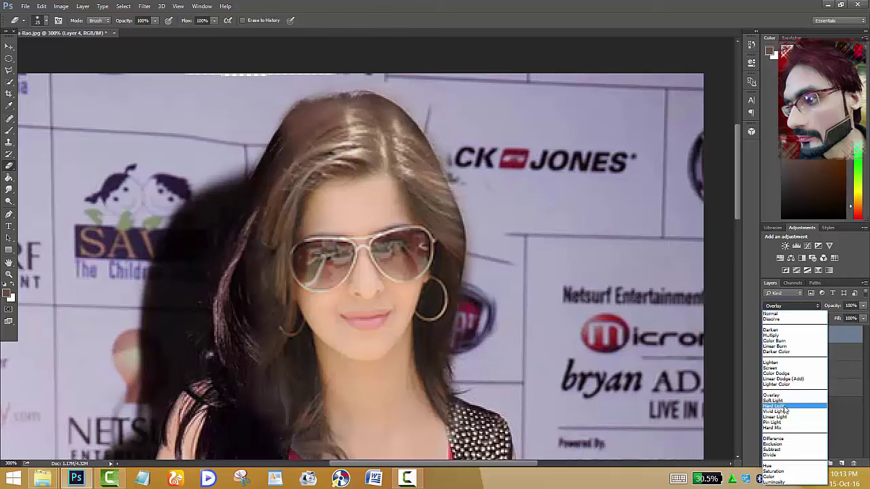
left_click(784, 406)
left_click(792, 306)
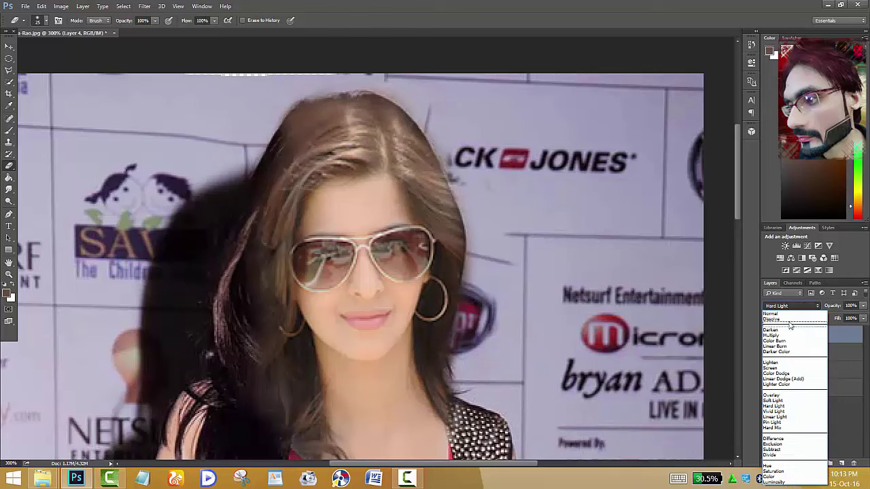
left_click(785, 330)
key("alt+shift+o")
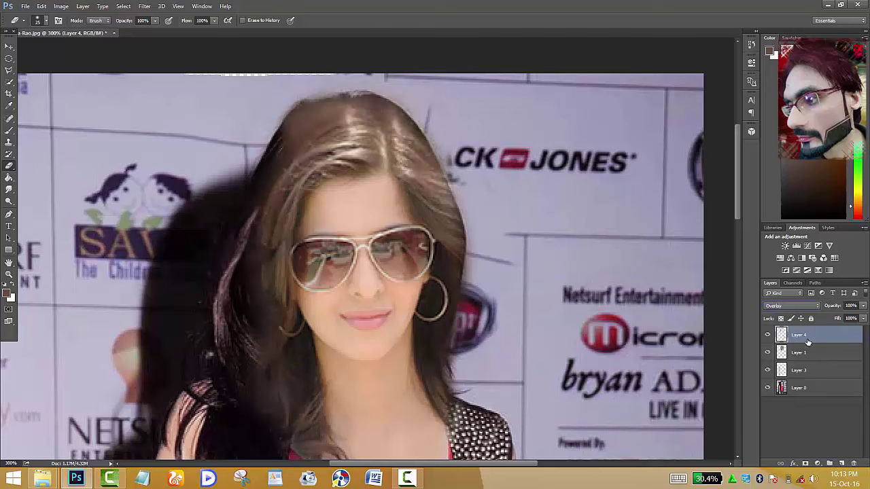
key("ctrl+j")
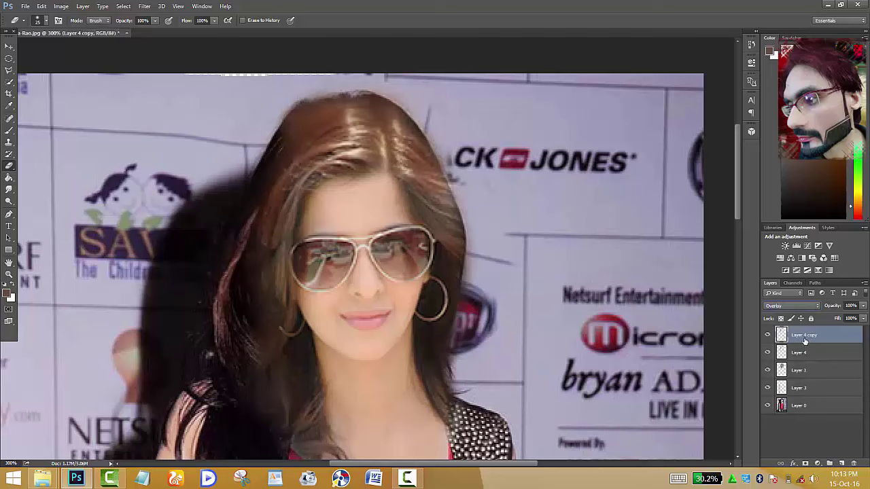
key("ctrl+z")
left_click(789, 307)
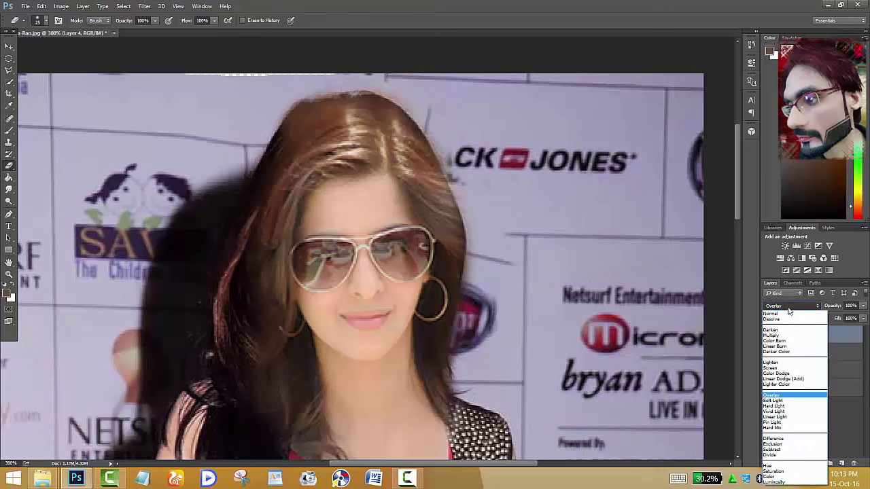
left_click(782, 395)
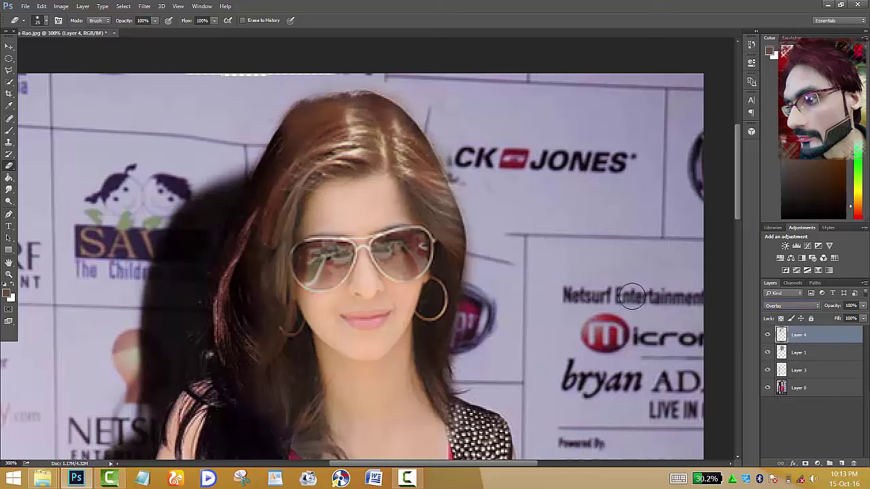
left_click(788, 306)
left_click(785, 335)
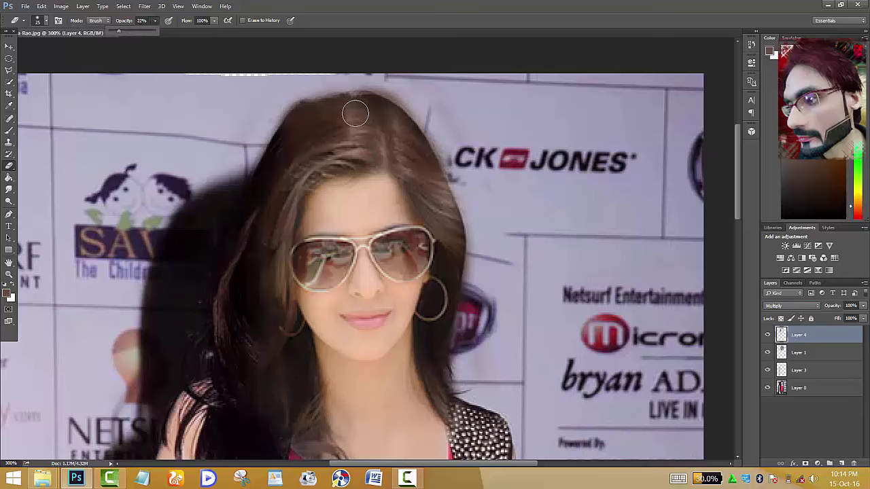
Enlarge the eraser, restore it to full opacity, and return to the Brush tool
key("bracketright")
key("bracketright")
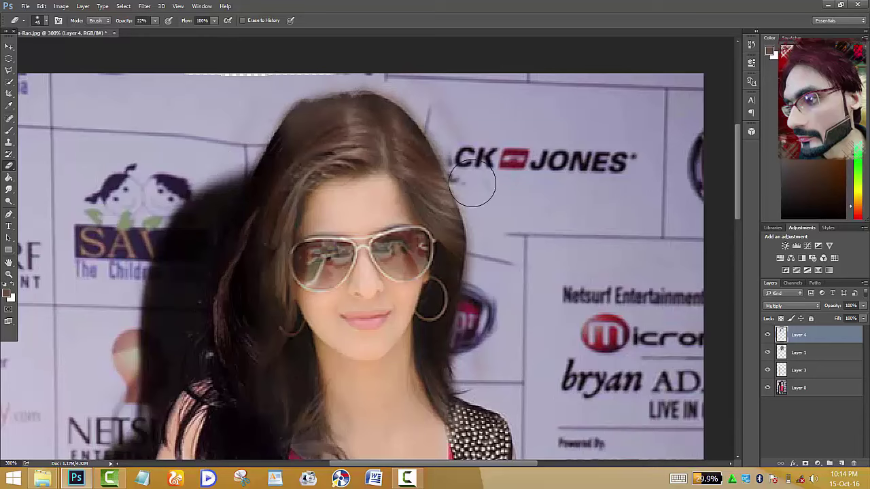
left_click(155, 22)
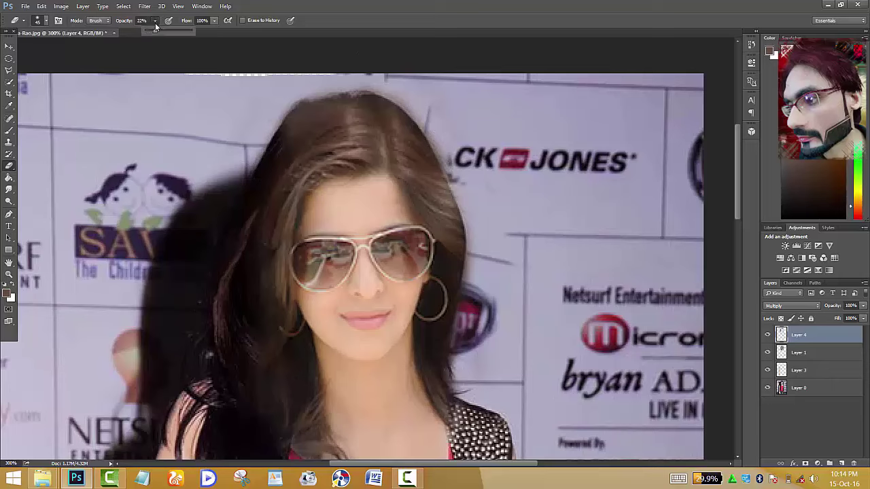
left_click(432, 93)
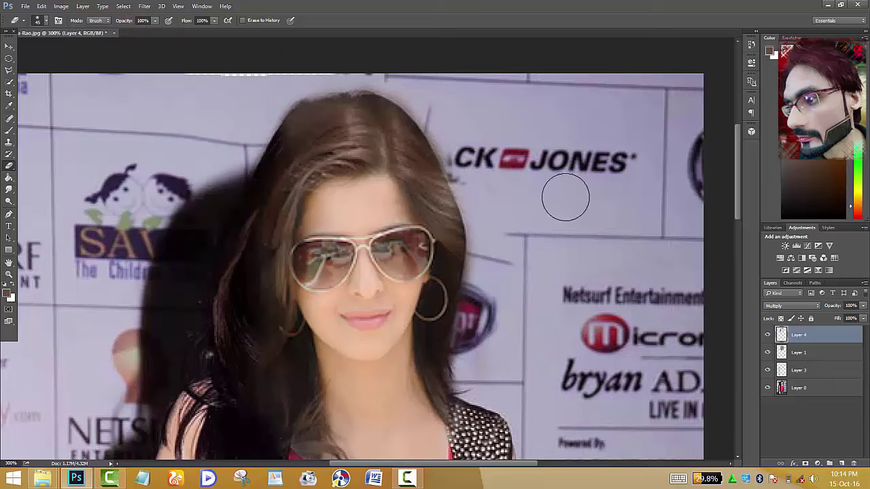
key("ctrl+minus")
key("ctrl+minus")
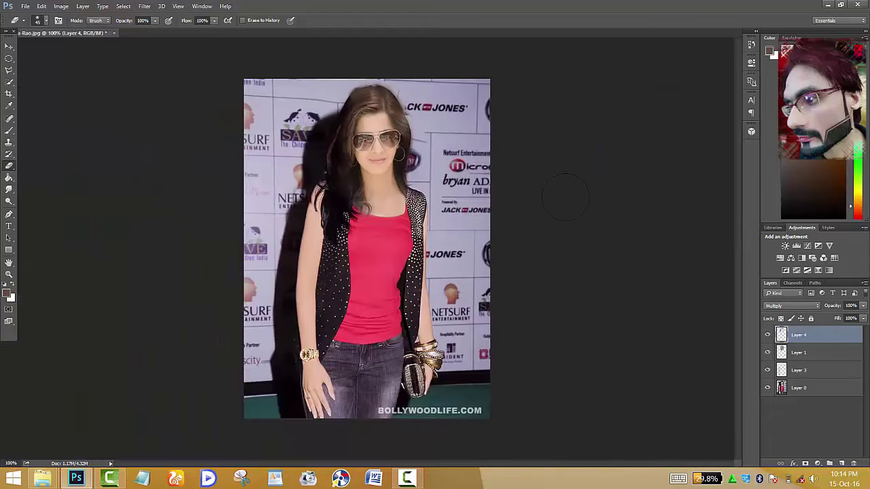
key("ctrl+plus")
key("ctrl+plus")
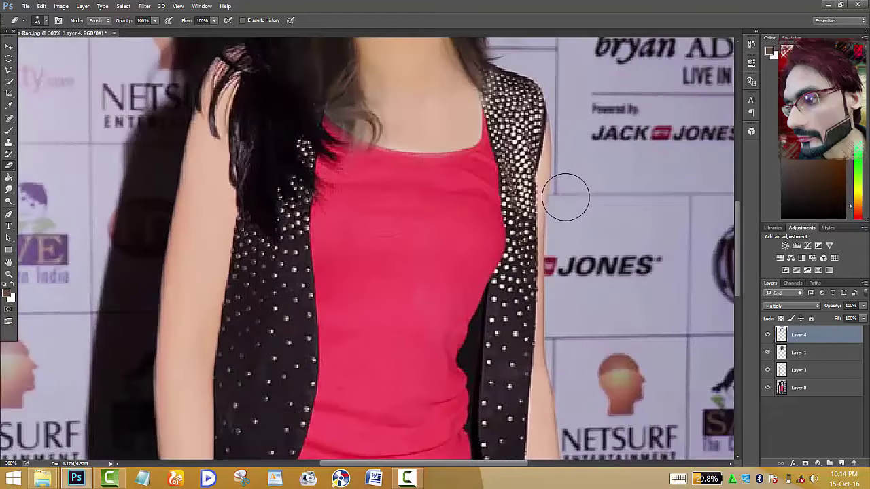
scroll(478, 220, "up", 5)
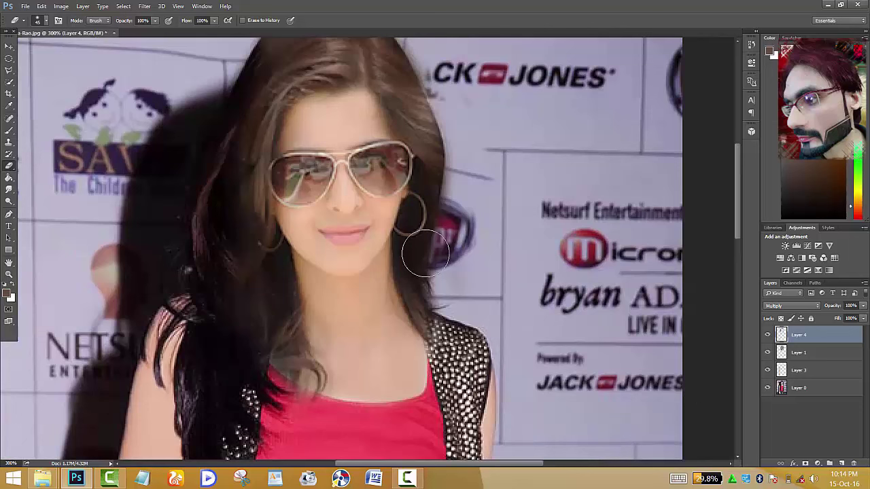
right_click(11, 134)
left_click(57, 127)
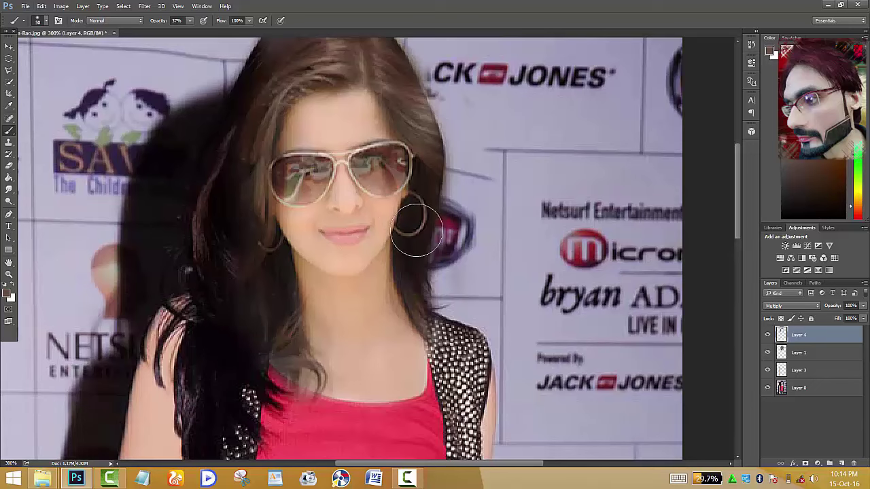
Add Layer 5, paint dark brown over the left hair, and set it to Screen blending
left_click(835, 463)
left_click_drag(223, 181, 214, 346)
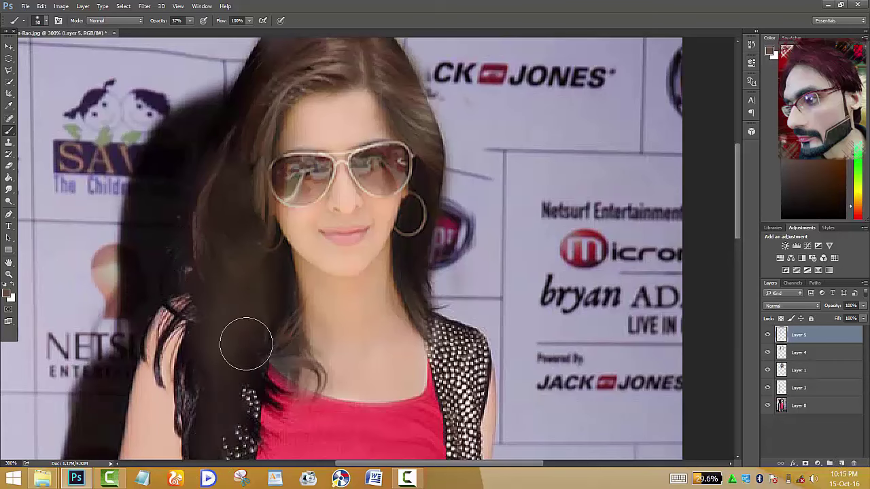
left_click(775, 307)
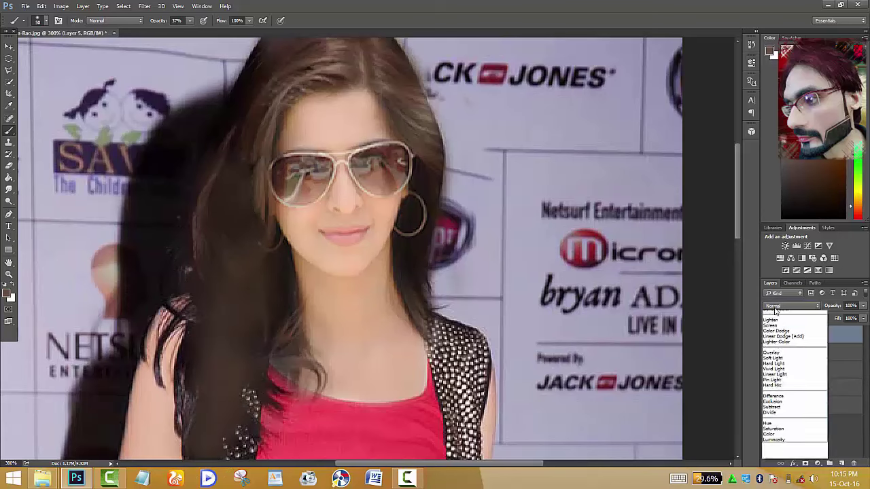
left_click(772, 353)
left_click(793, 306)
left_click(786, 338)
left_click(788, 306)
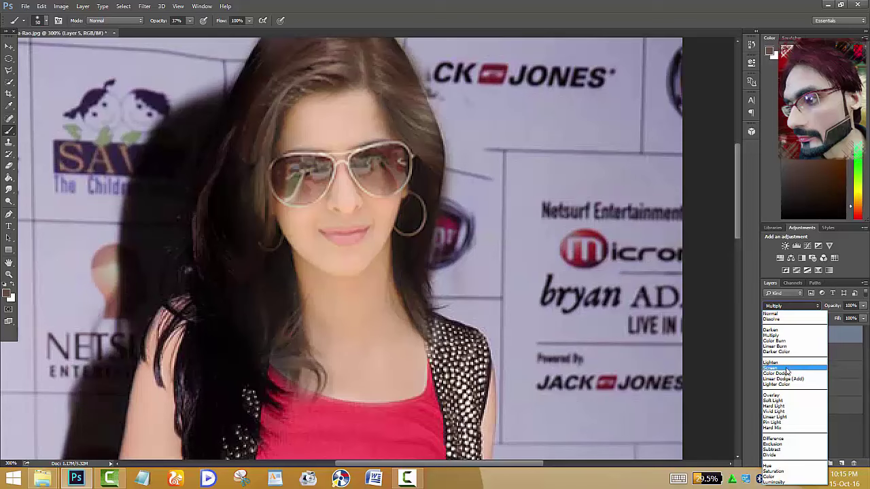
left_click(786, 368)
Lower the Screen-blended hair layer's opacity to 73%
scroll(374, 306, "down", 3)
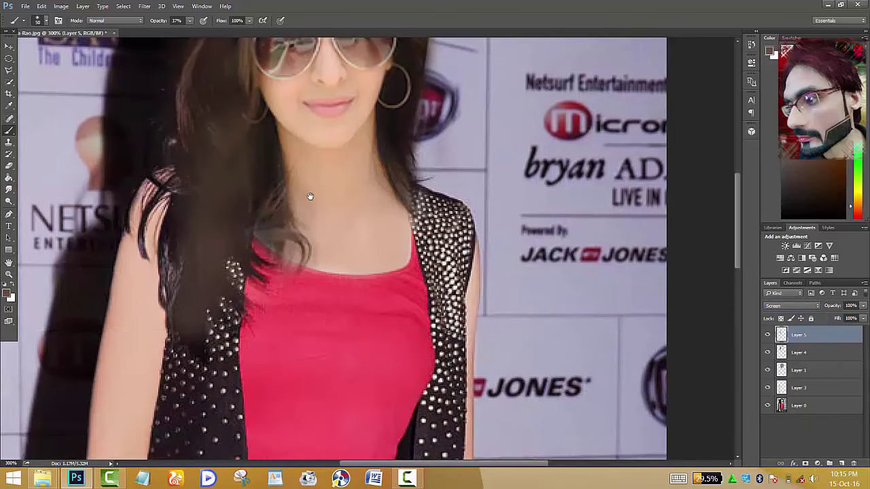
key("e")
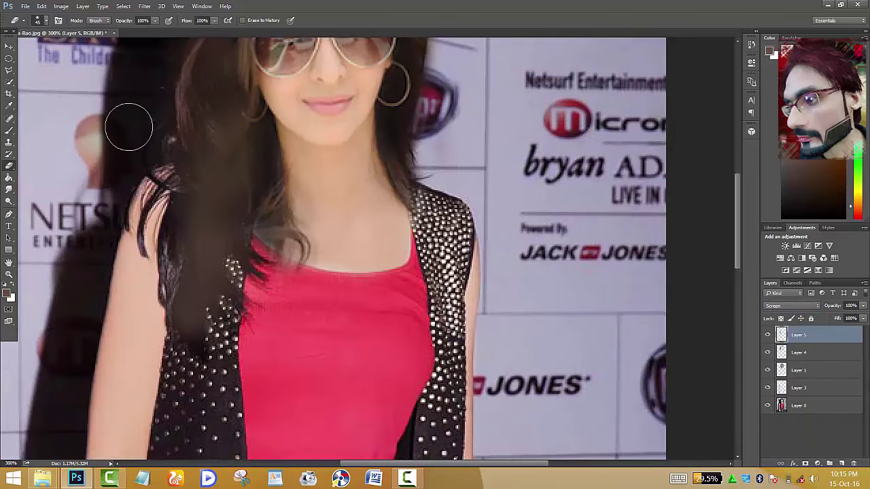
left_click(862, 318)
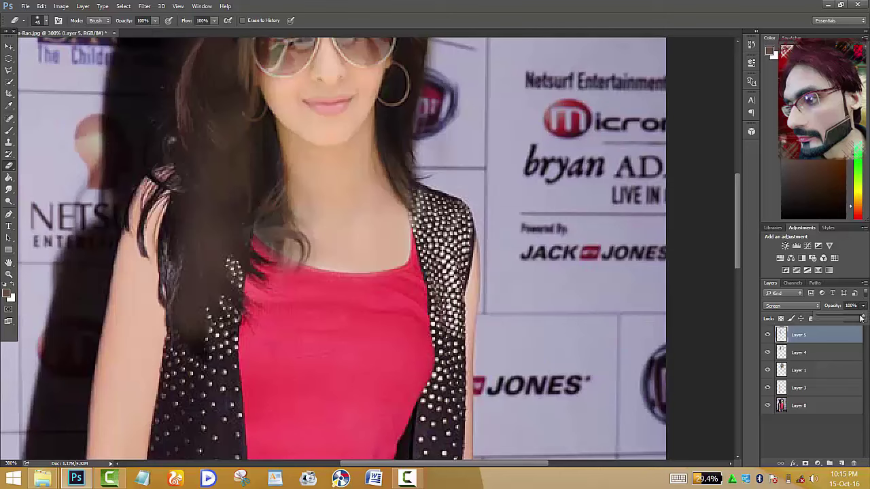
left_click_drag(855, 319, 845, 322)
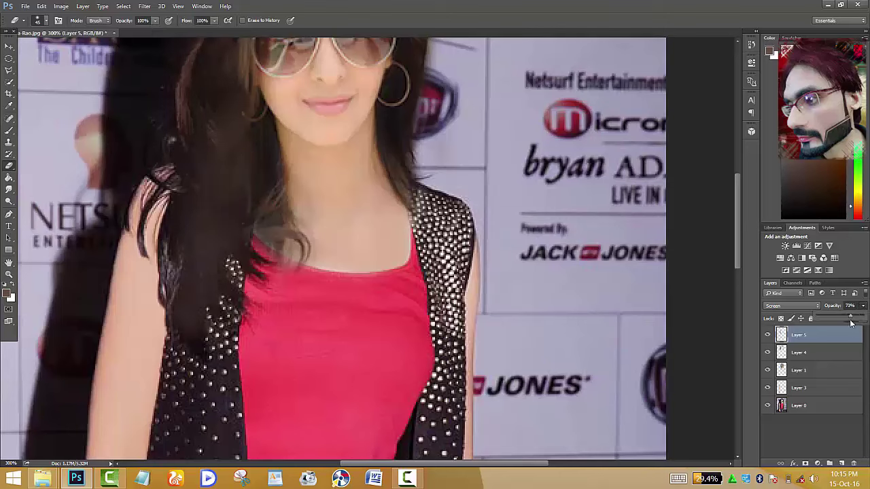
left_click(147, 333)
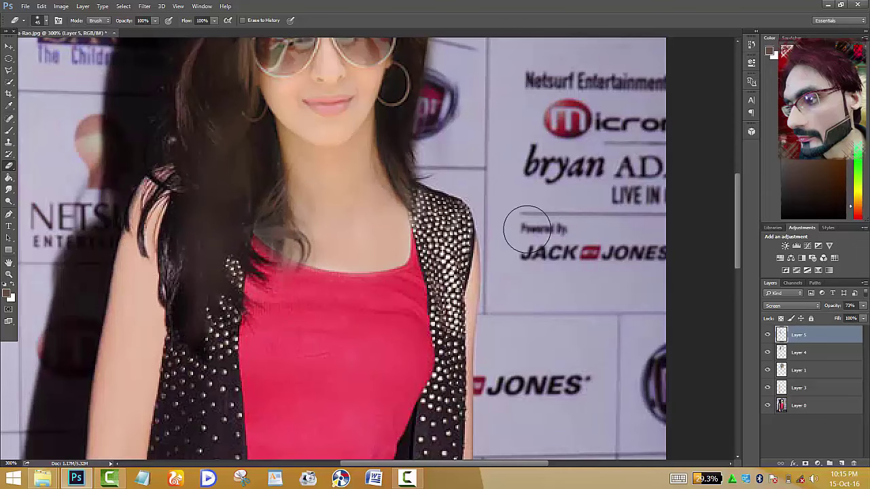
Zoom in on the face and neck, comparing by deleting and restoring Layer 5
key("ctrl+1")
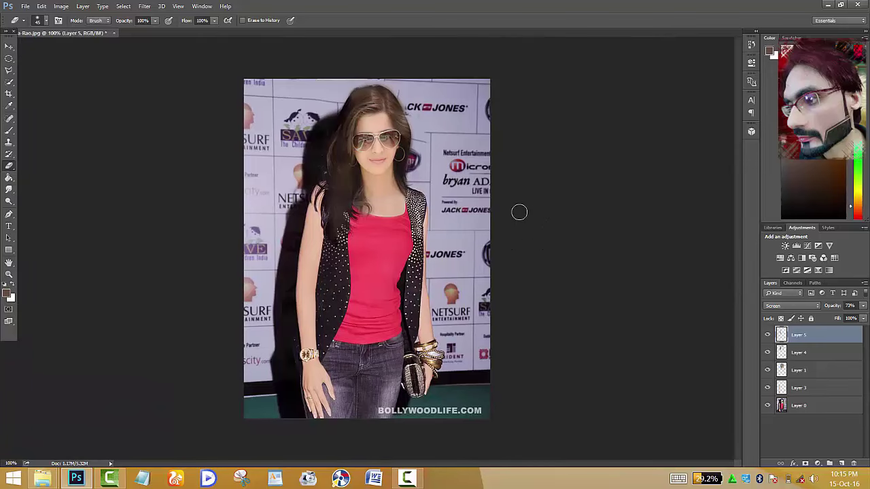
key("ctrl+plus")
key("ctrl+plus")
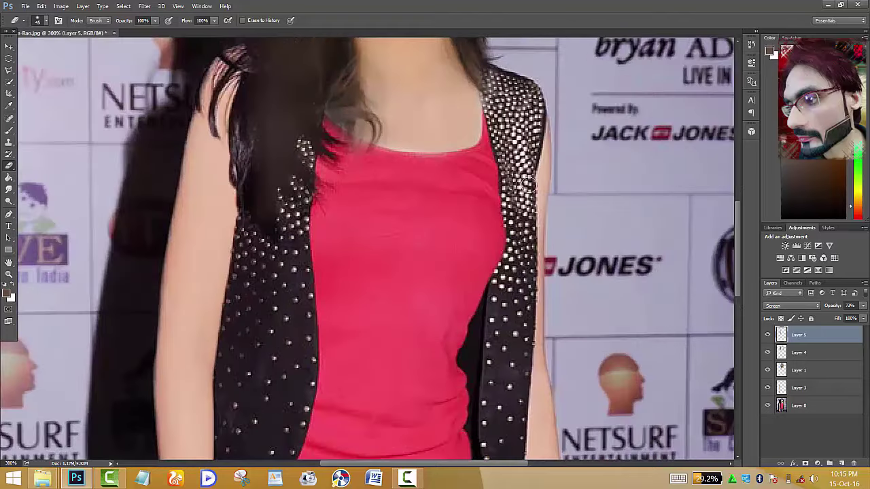
left_click_drag(507, 178, 346, 326)
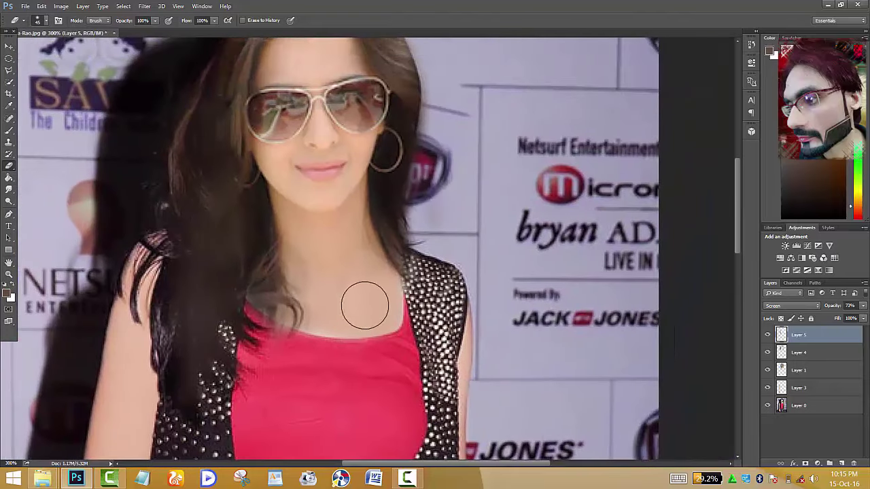
key("ctrl+plus")
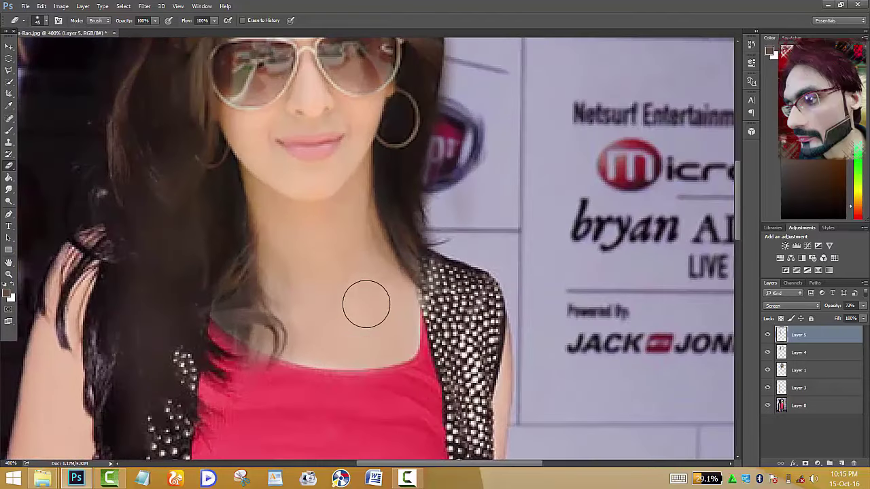
key("ctrl+plus")
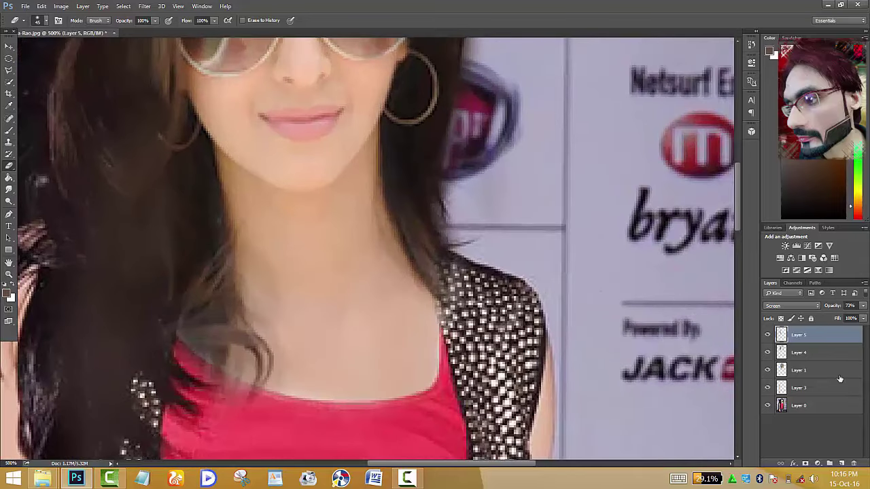
key("Delete")
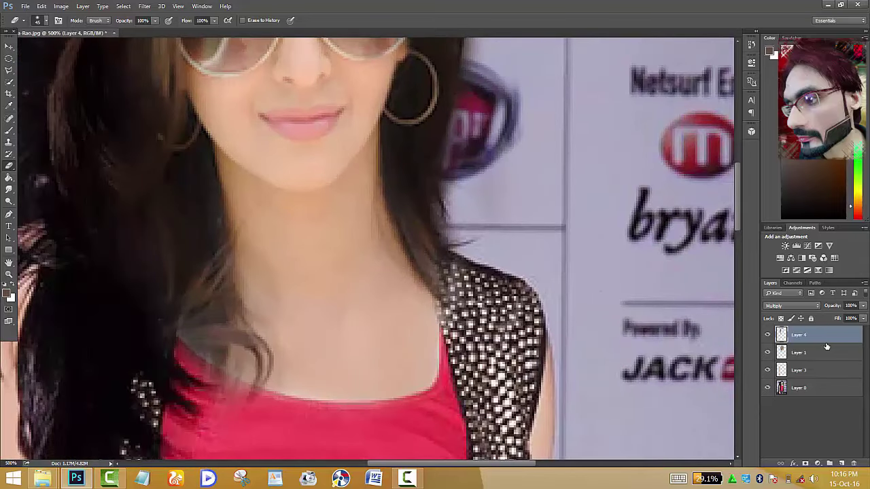
key("ctrl+z")
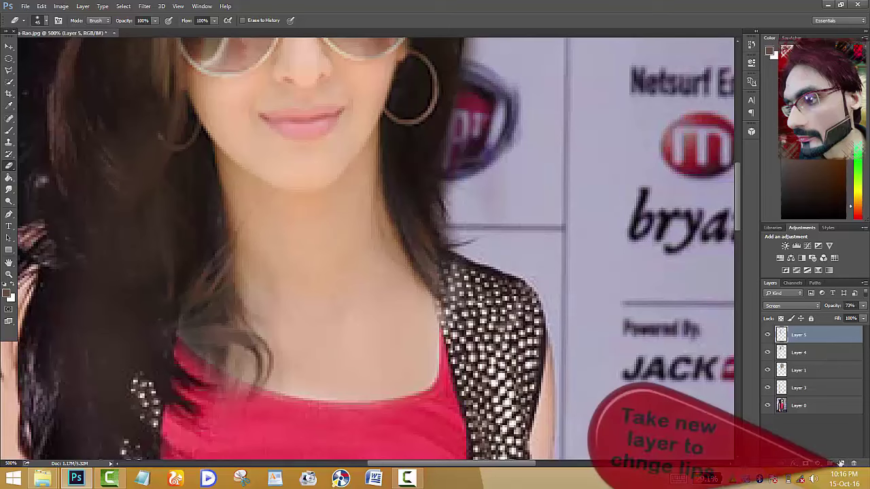
Add new Layer 6 and set a pink foreground colour for the Brush tool
left_click(841, 463)
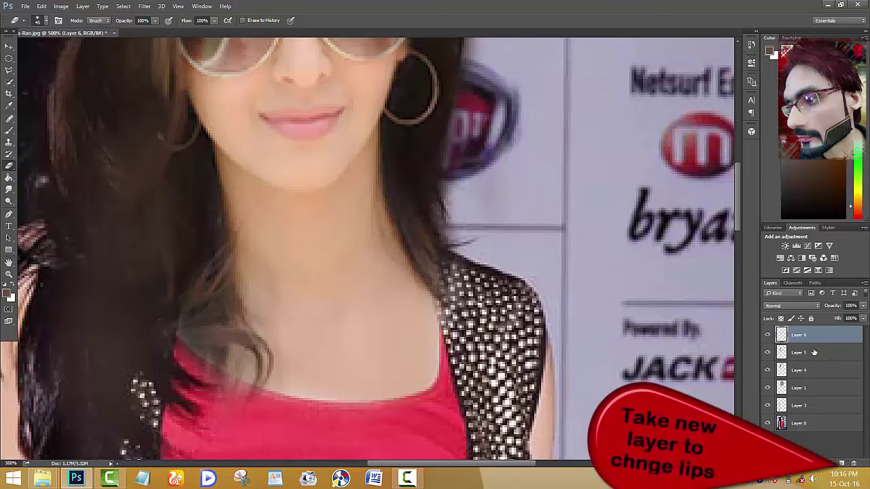
left_click(9, 130)
left_click(45, 130)
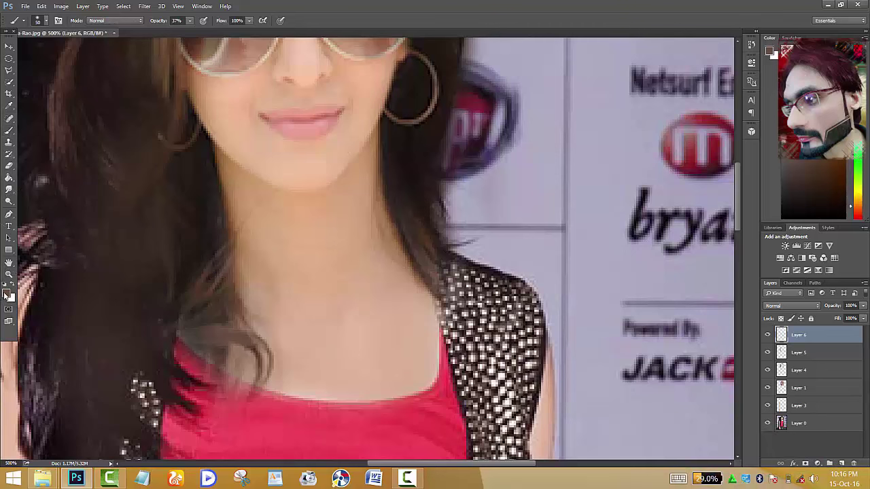
left_click(7, 293)
mouse_move(706, 216)
left_mouse_down()
mouse_move(708, 206)
mouse_move(691, 201)
left_mouse_up()
left_click(788, 195)
key("b")
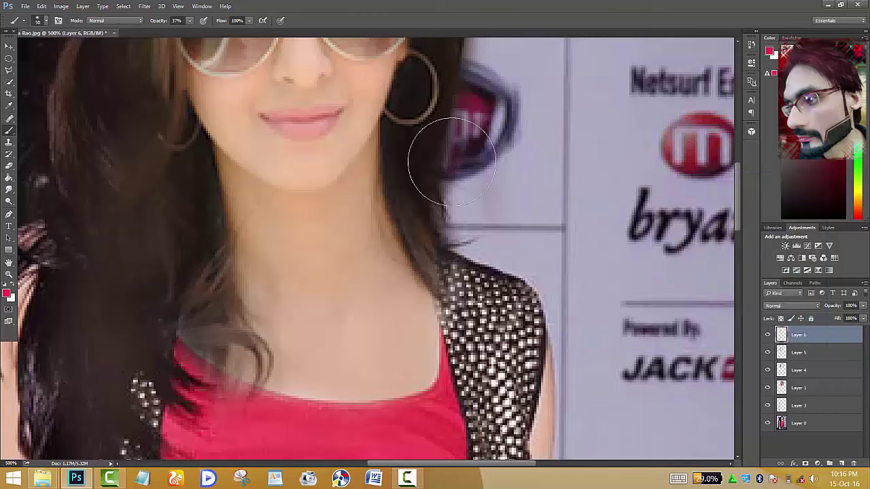
Resize the brush, paint pink over the lips, and select the standard Eraser
scroll(452, 162, "up", 1)
scroll(450, 161, "down", 1)
key("bracketleft")
key("bracketleft")
key("bracketleft")
left_click(189, 22)
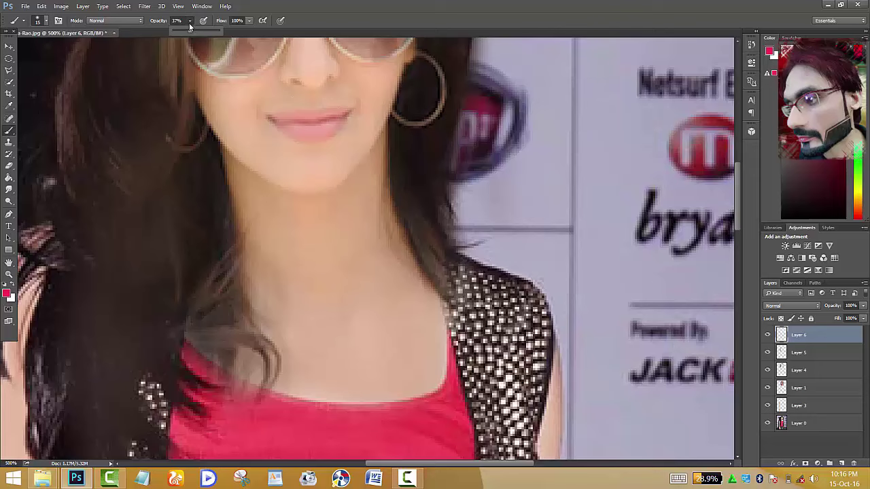
left_click(281, 123)
key("bracketright")
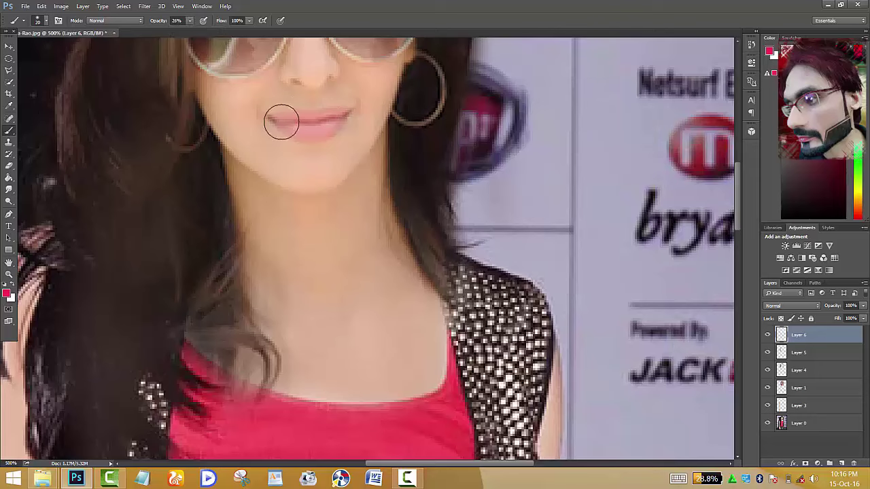
mouse_move(272, 121)
left_mouse_down()
mouse_move(305, 131)
mouse_move(337, 118)
left_mouse_up()
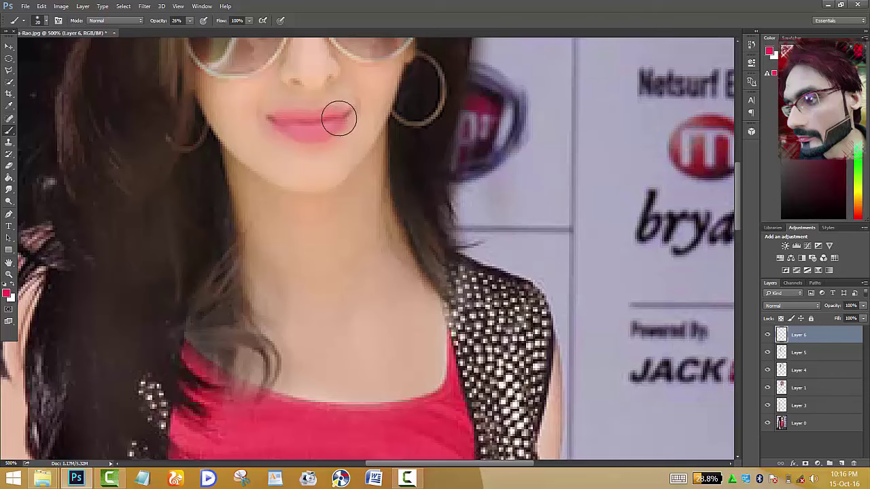
key("e")
right_click(10, 167)
left_click(34, 168)
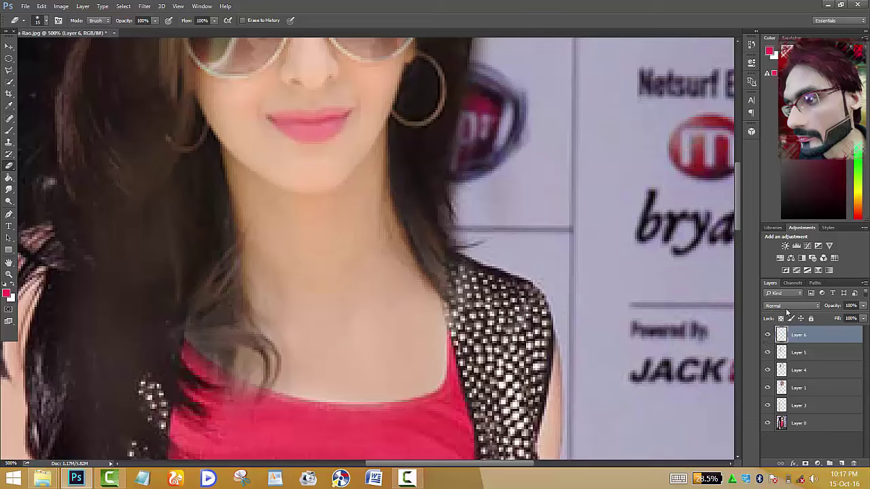
Set Layer 6 to Overlay, apply Saturation +58 with a hue shift, and erase pink off the chin
left_click(787, 312)
left_click(782, 394)
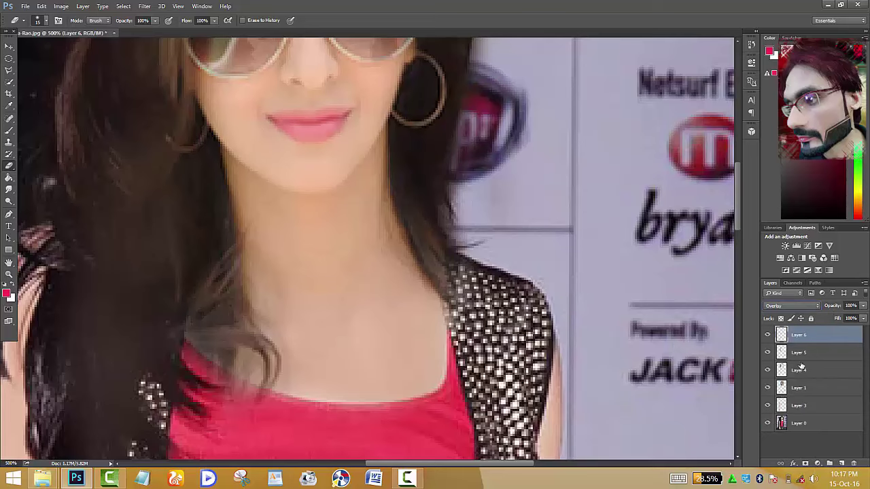
key("ctrl+u")
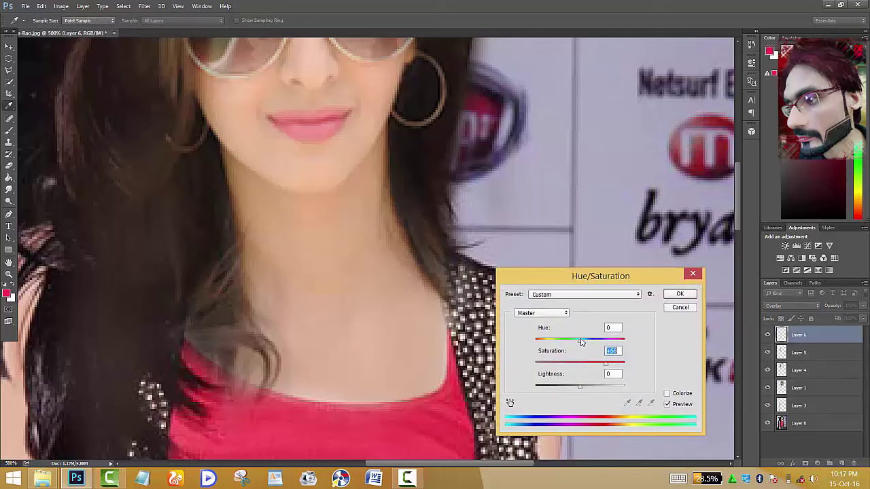
left_click_drag(582, 342, 588, 342)
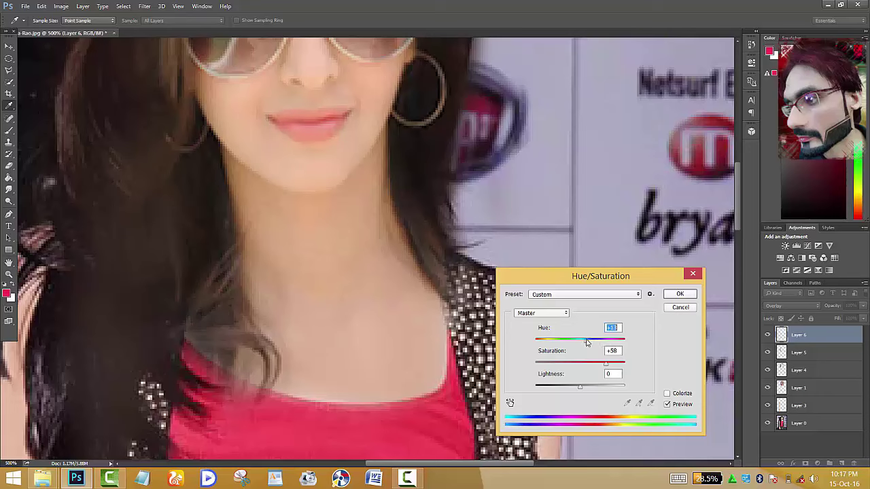
left_click(678, 296)
key("e")
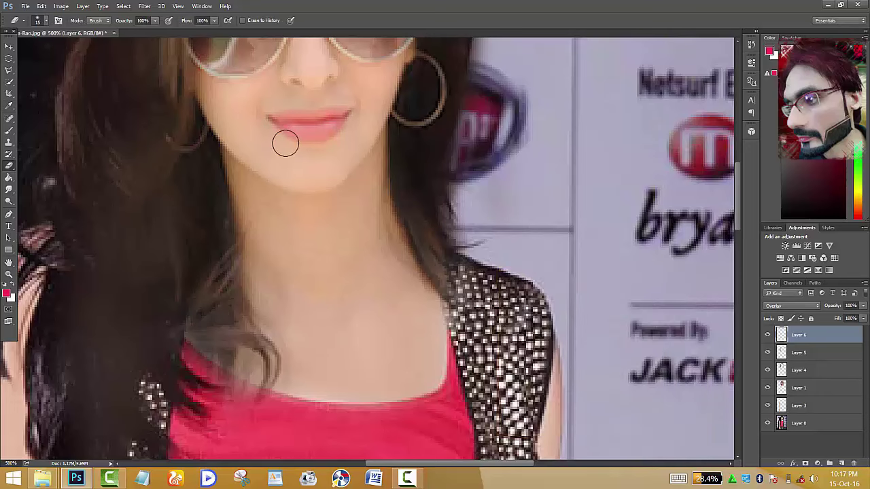
left_click_drag(276, 145, 355, 153)
key("ctrl+minus")
key("ctrl+minus")
key("ctrl+minus")
key("ctrl+minus")
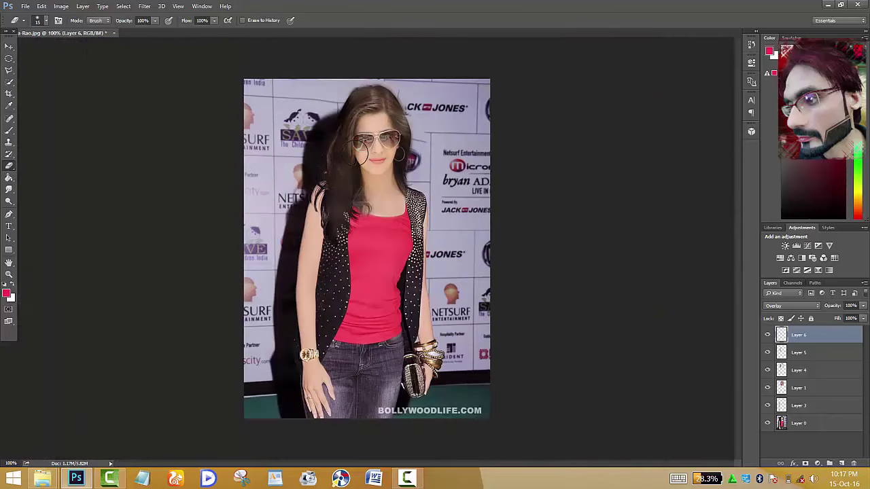